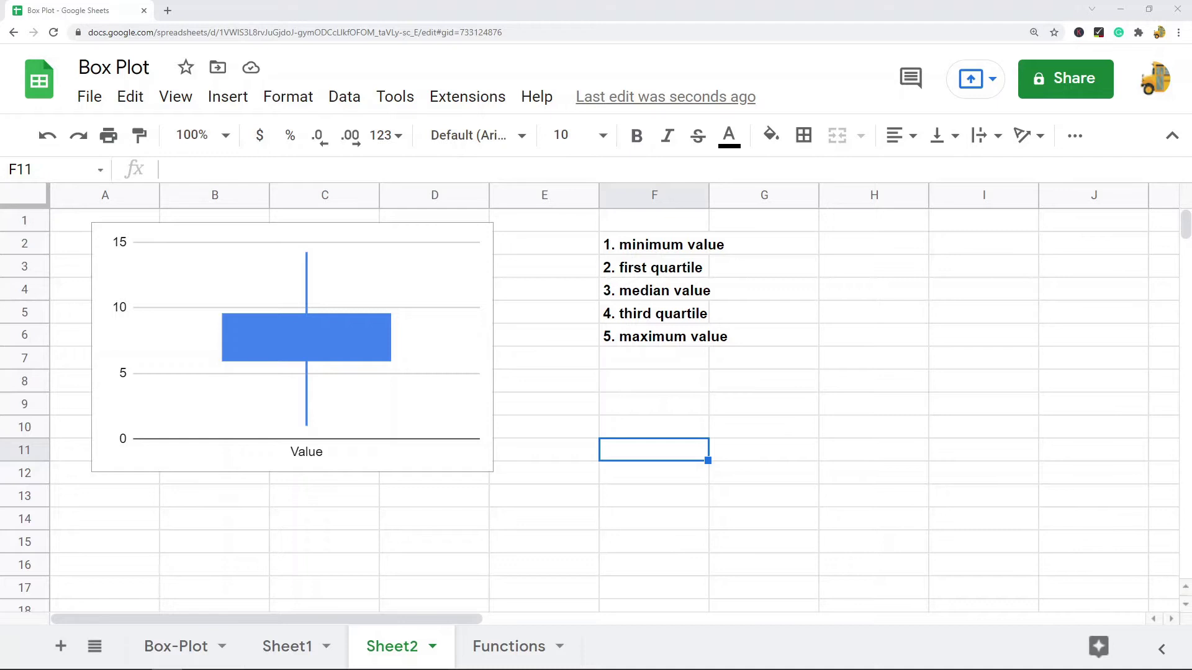
Examine the box plot chart on Sheet2 and the list of five summary values in F2:F6, from minimum to maximum
{"action": "left_click", "coordinate": [366, 281]}
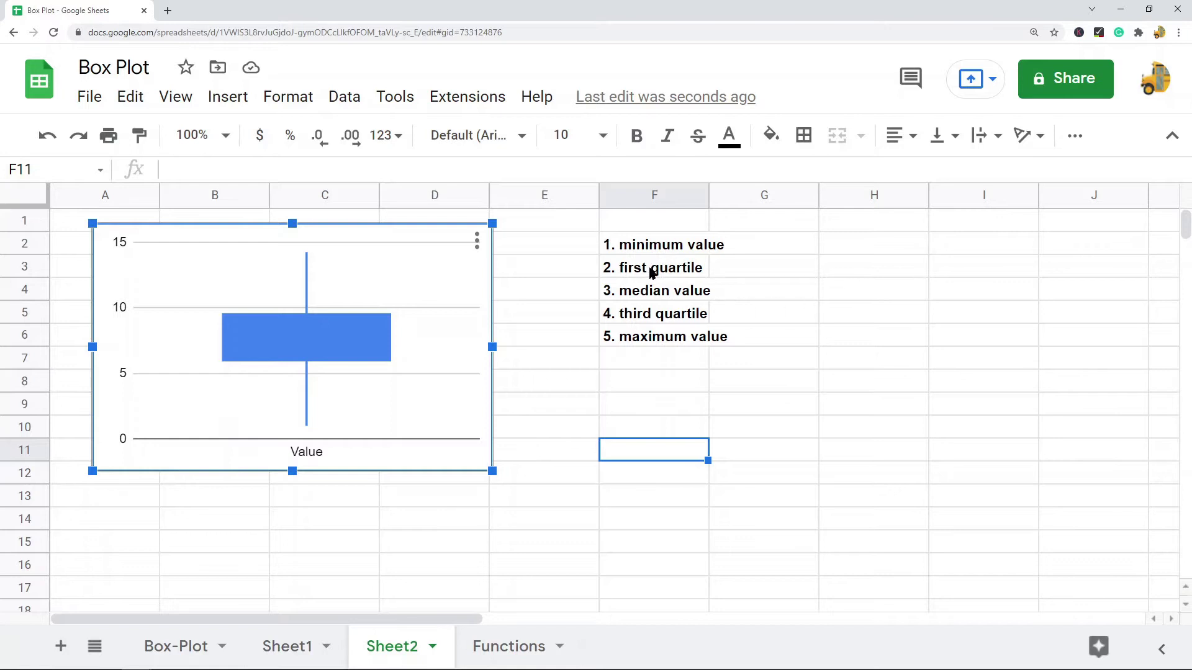
{"action": "left_click", "coordinate": [670, 251]}
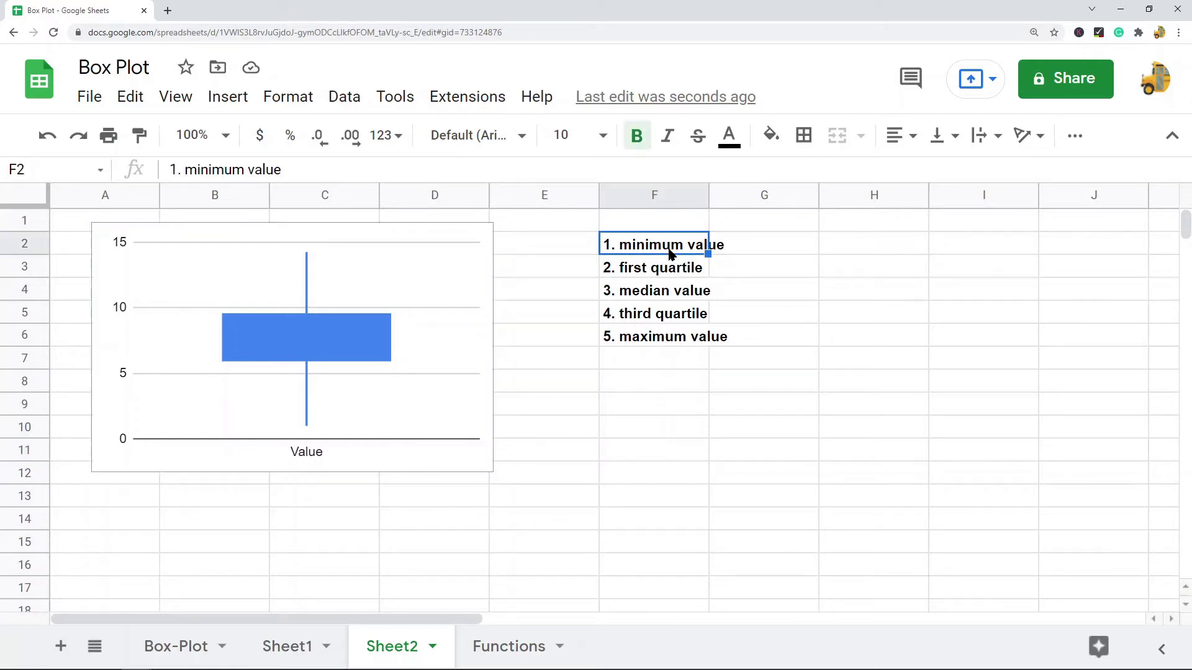
{"action": "left_click", "coordinate": [673, 275]}
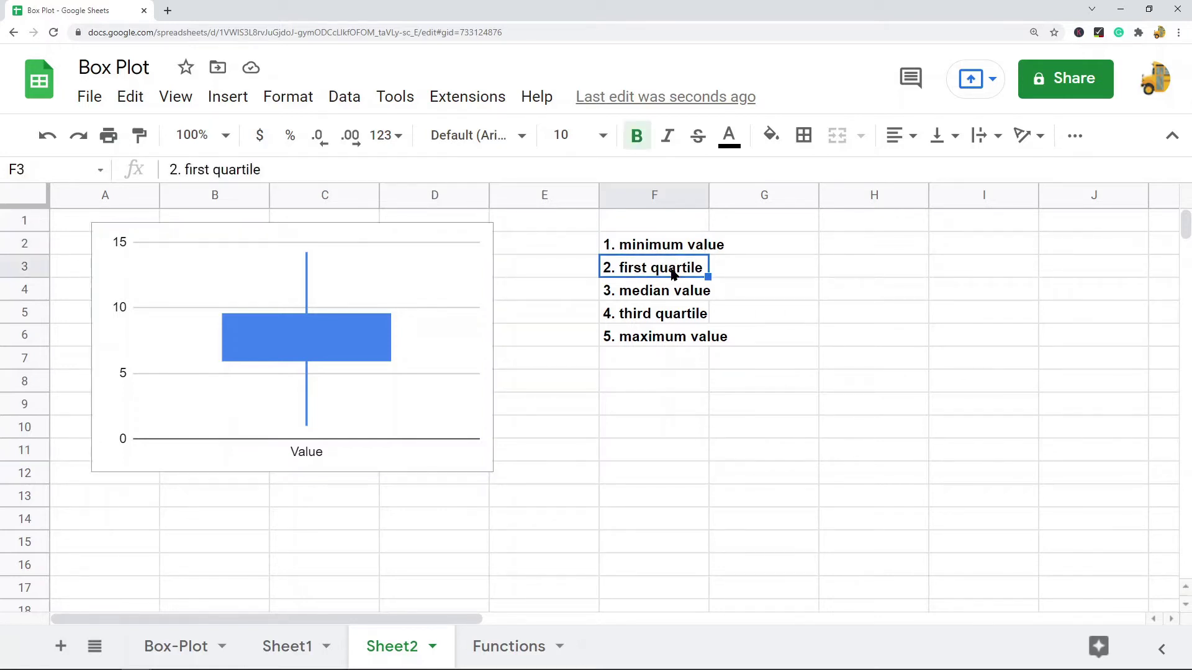
{"action": "left_click", "coordinate": [681, 302]}
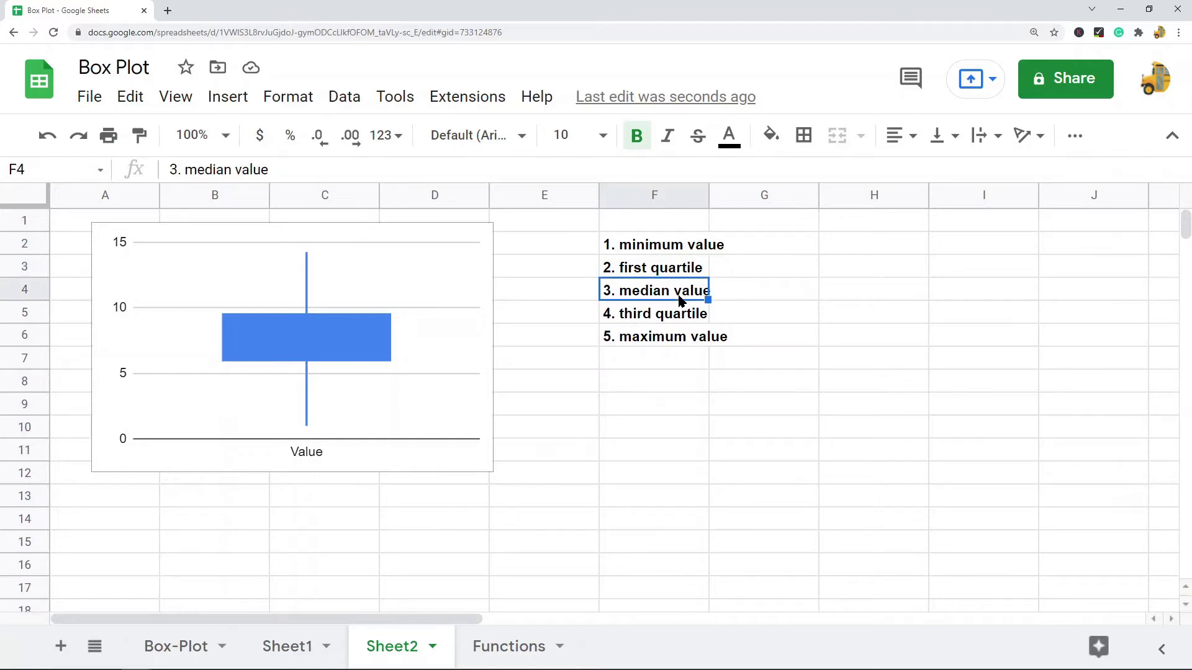
{"action": "left_click", "coordinate": [657, 320]}
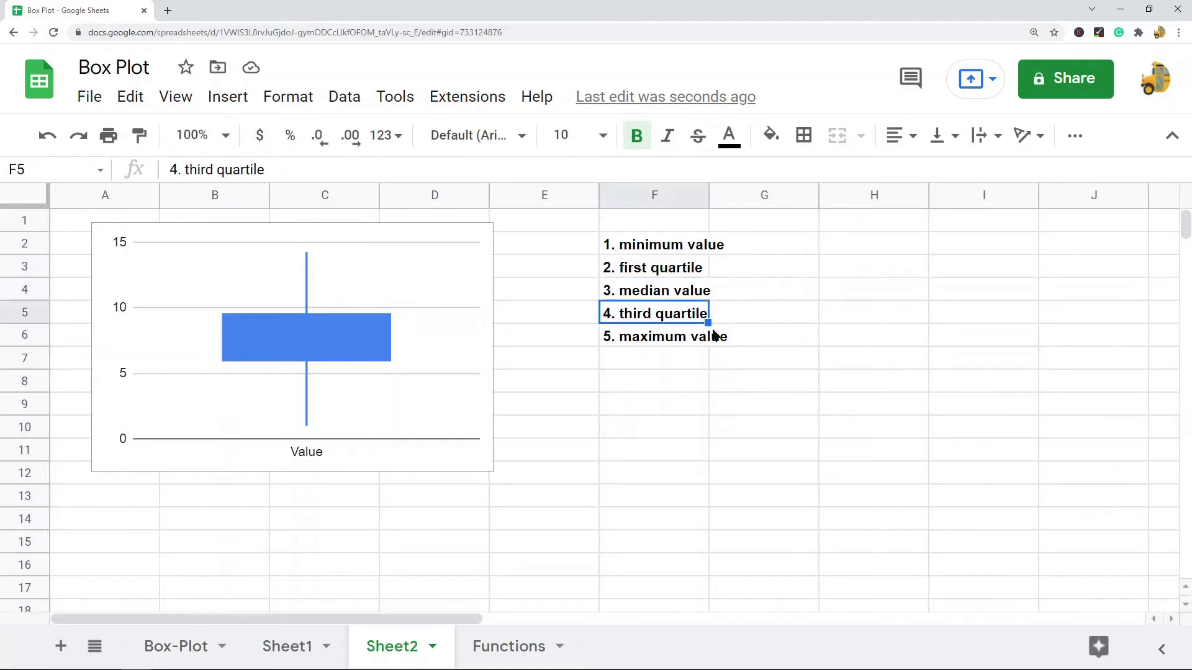
{"action": "left_click", "coordinate": [665, 343]}
{"action": "left_click_drag", "start_coordinate": [677, 250], "coordinate": [665, 338]}
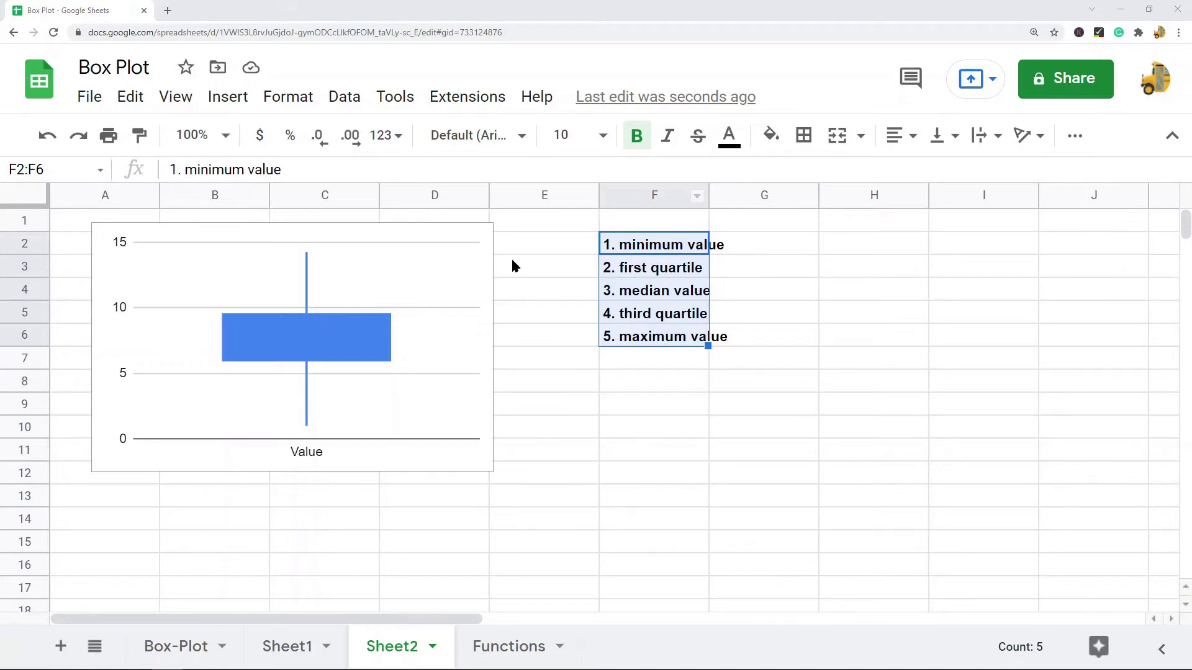
{"action": "left_click", "coordinate": [306, 255]}
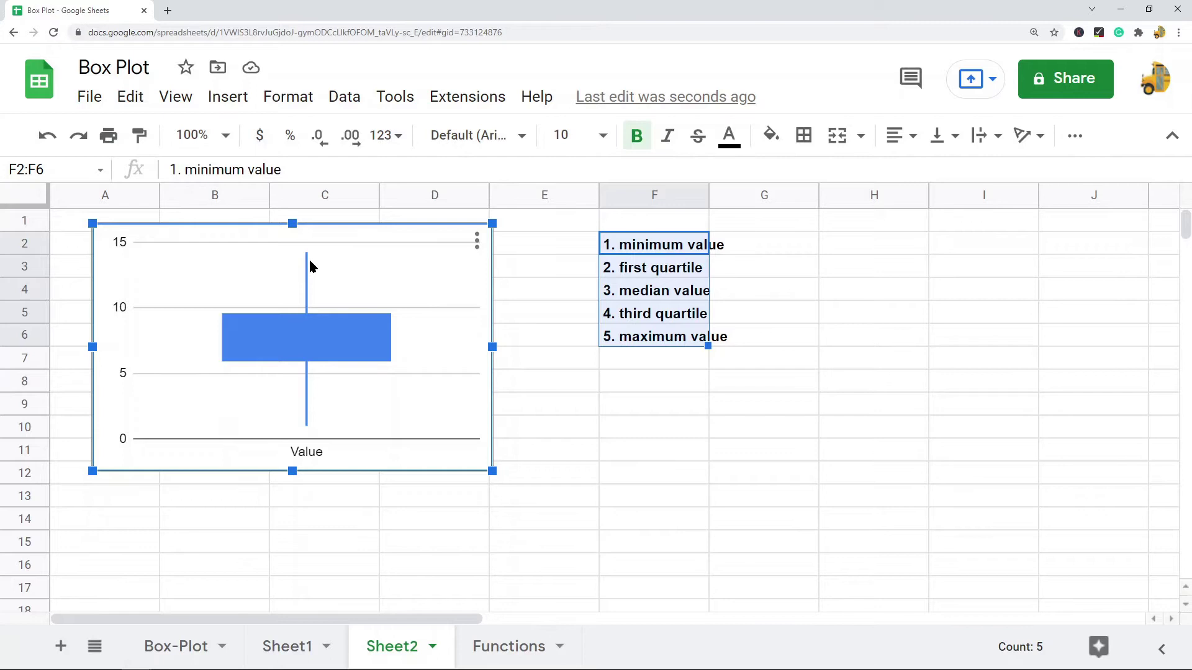
{"action": "left_click", "coordinate": [636, 345]}
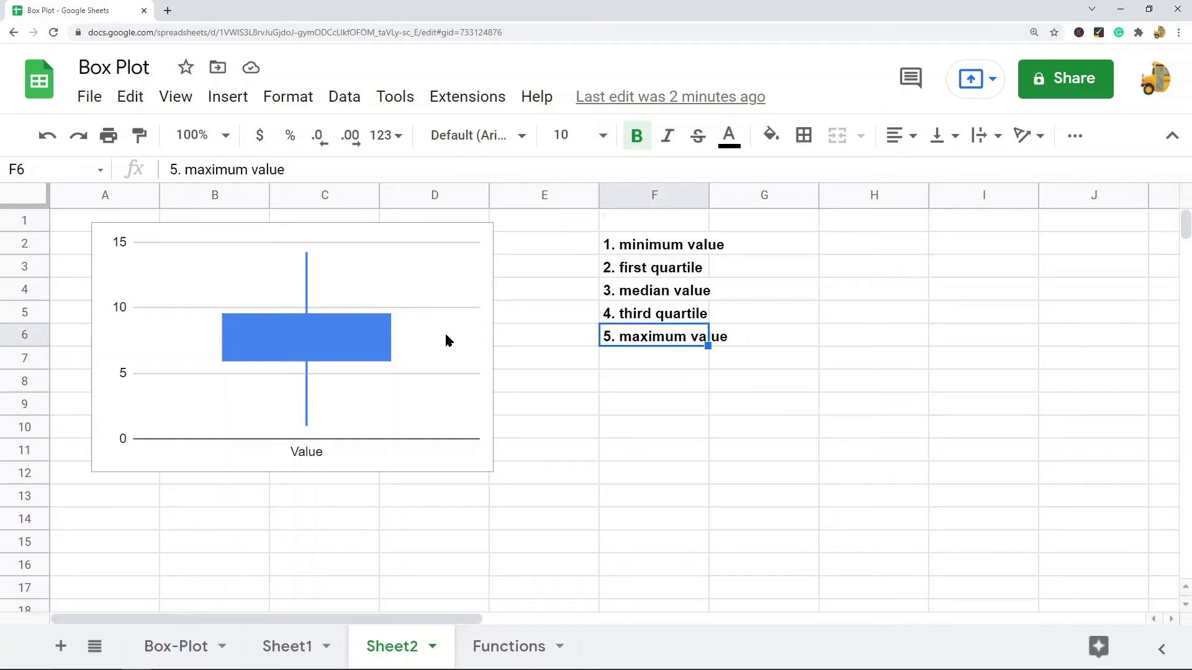
{"action": "left_click", "coordinate": [624, 406]}
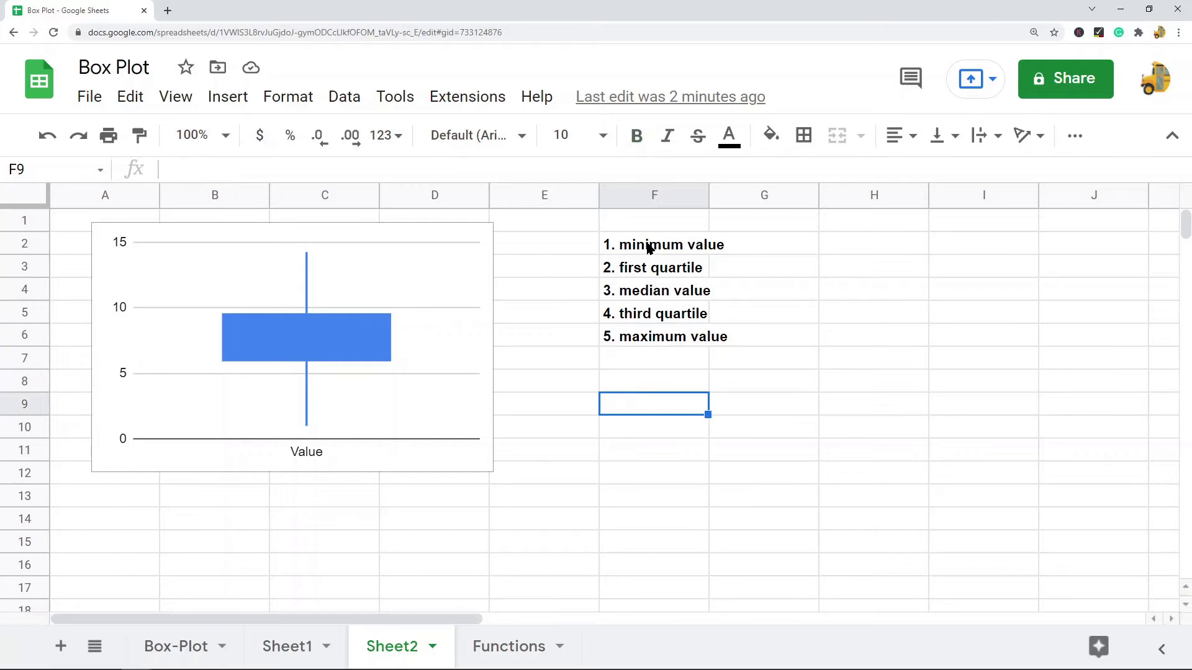
{"action": "left_click_drag", "start_coordinate": [646, 247], "coordinate": [661, 337]}
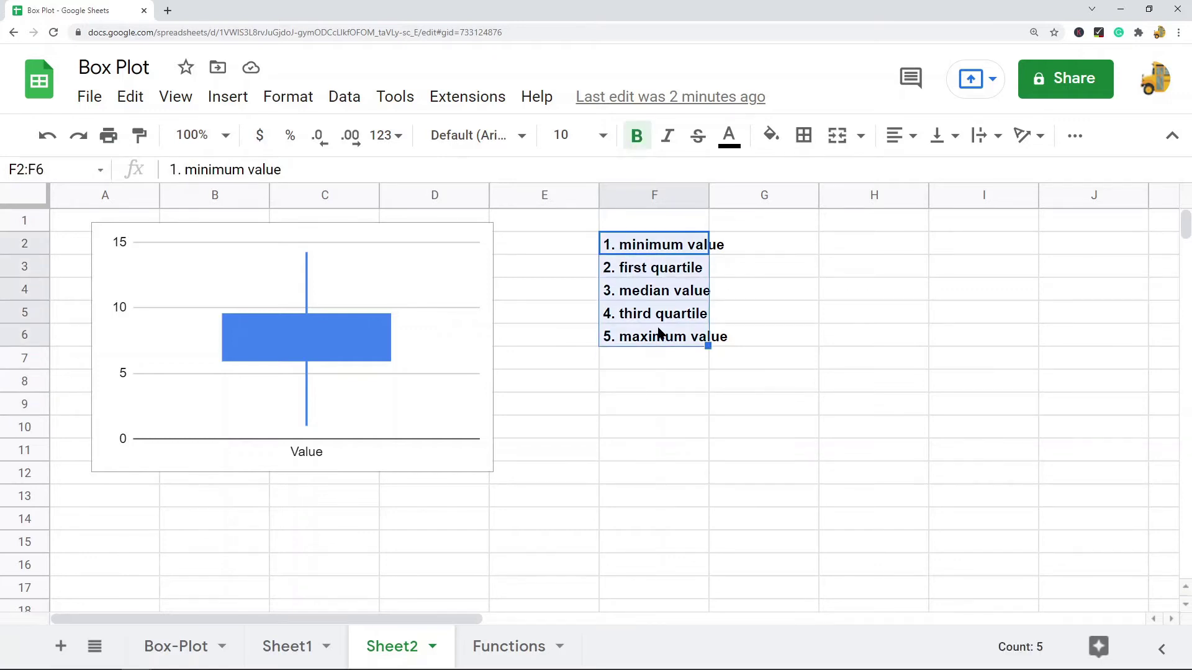
{"action": "left_click", "coordinate": [382, 259]}
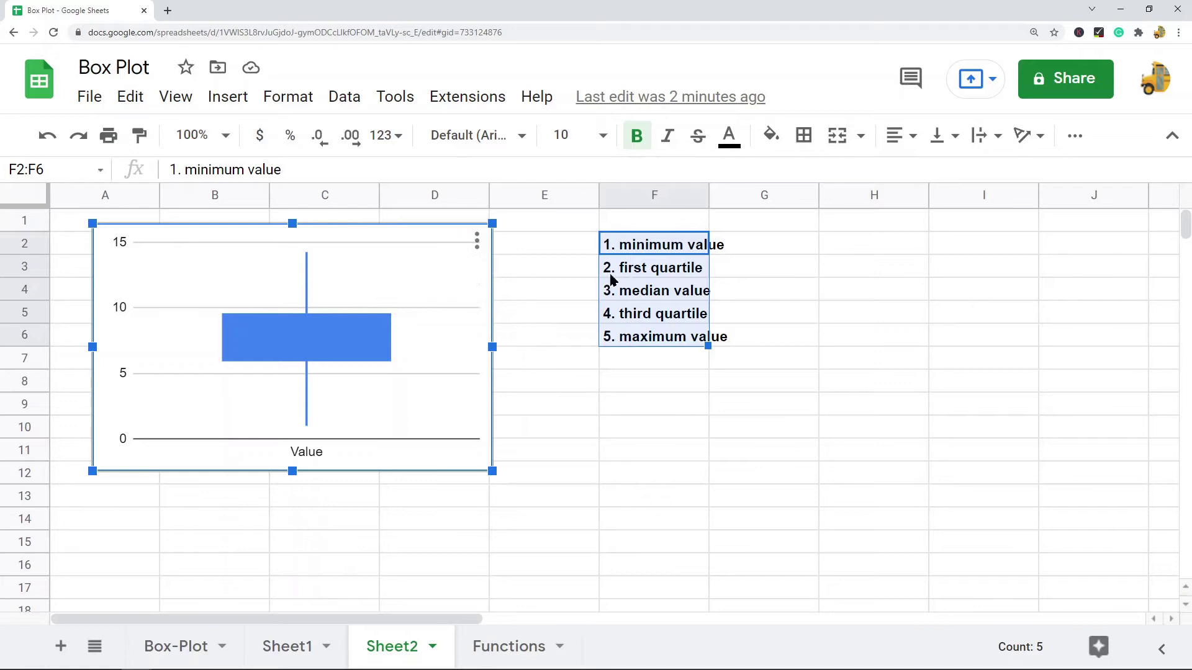
{"action": "left_click", "coordinate": [634, 406]}
{"action": "left_click_drag", "start_coordinate": [646, 244], "coordinate": [655, 343]}
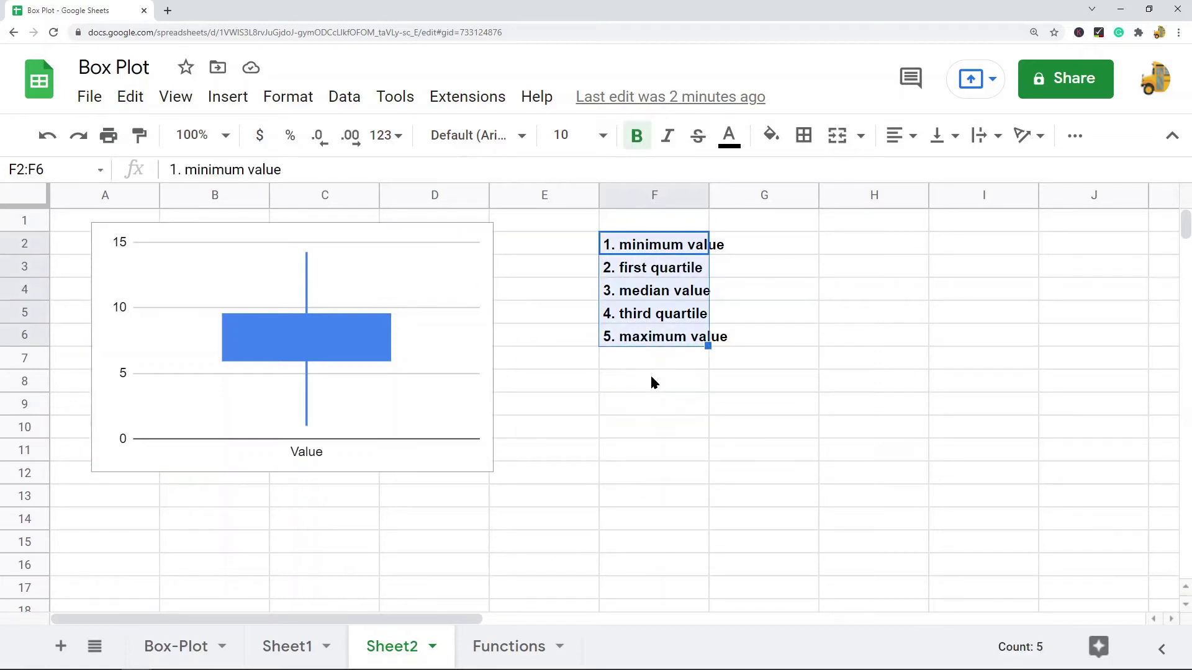
{"action": "left_click", "coordinate": [657, 249]}
{"action": "left_click", "coordinate": [660, 268]}
{"action": "left_click", "coordinate": [658, 297]}
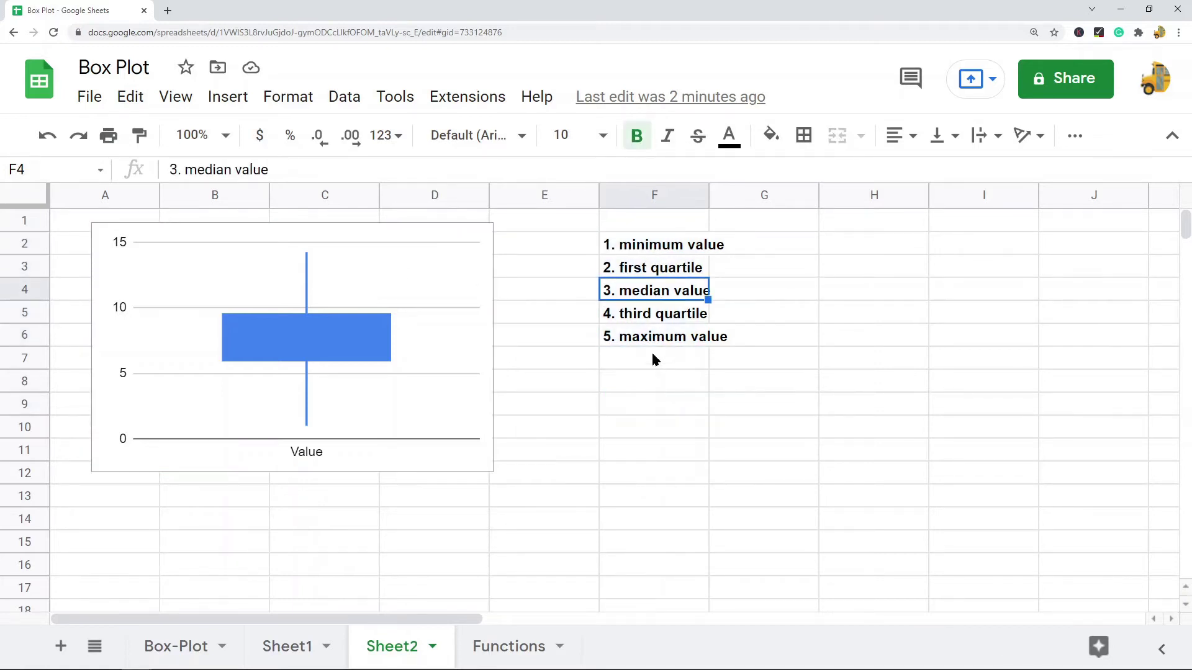
{"action": "left_click", "coordinate": [651, 317]}
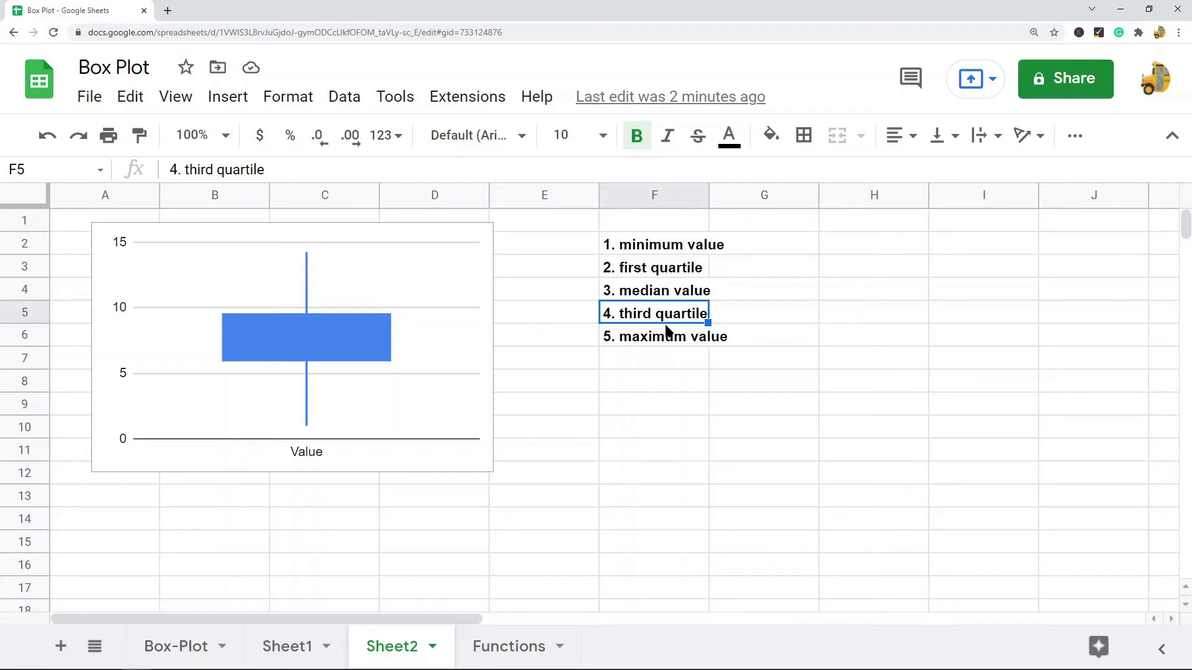
Switch to the Functions sheet and review the listed MIN, QUARTILE, MEDIAN and MAX formula templates
{"action": "left_click", "coordinate": [505, 657]}
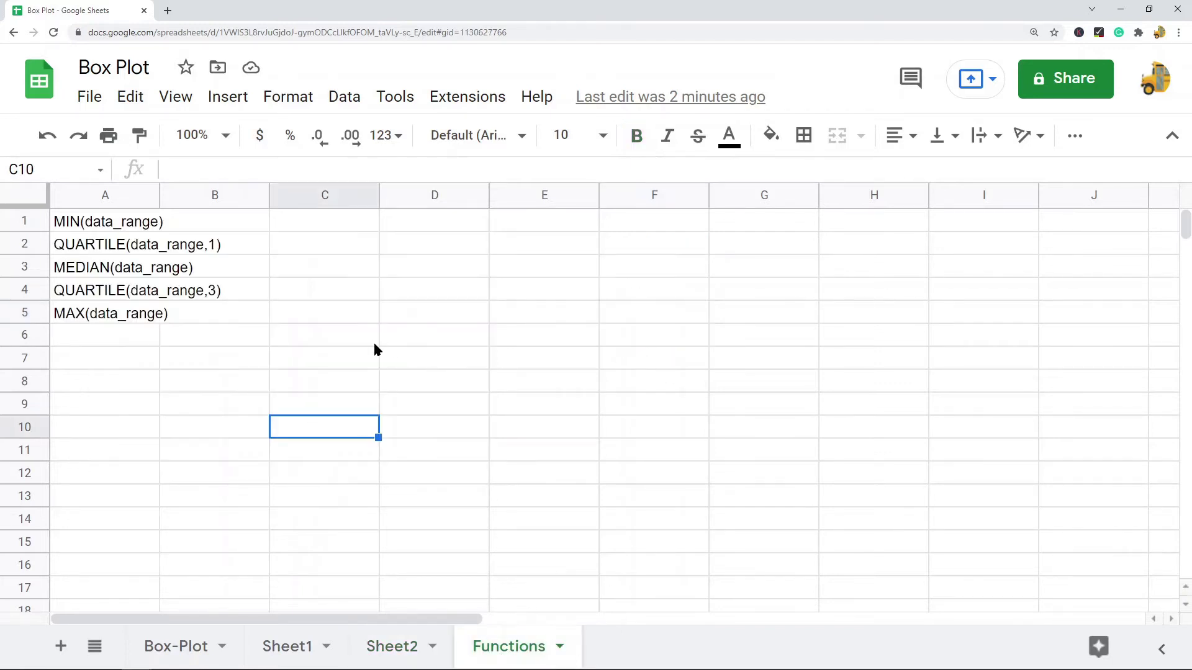
{"action": "left_click", "coordinate": [521, 322]}
{"action": "left_click", "coordinate": [89, 222]}
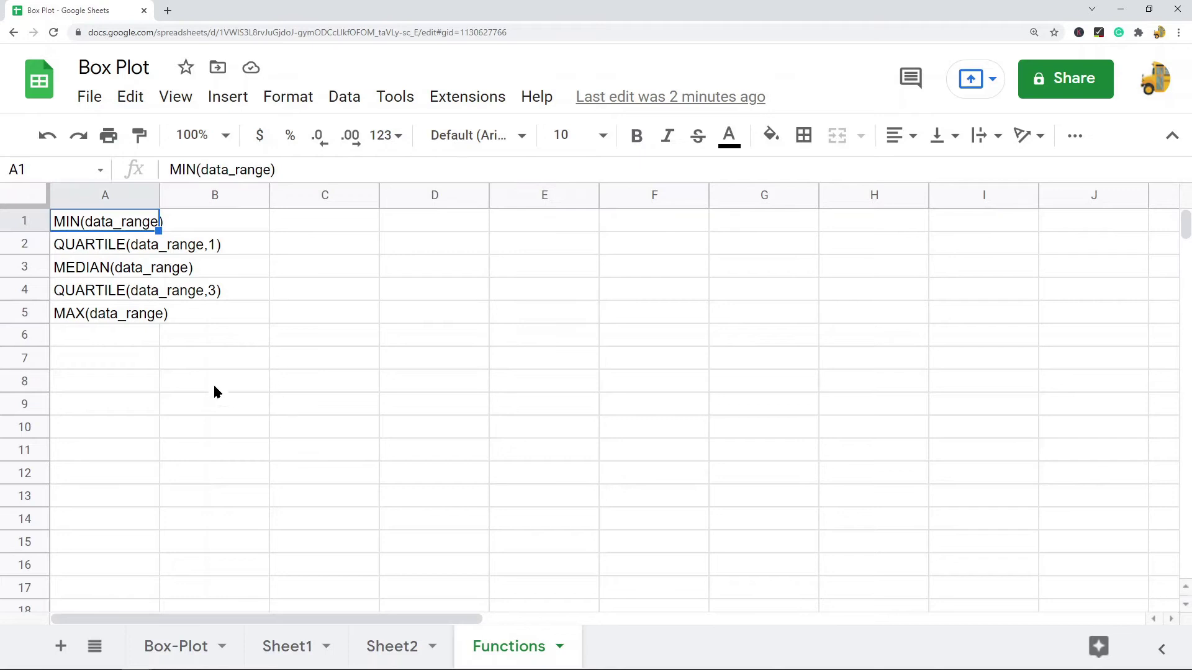
{"action": "left_click", "coordinate": [73, 251]}
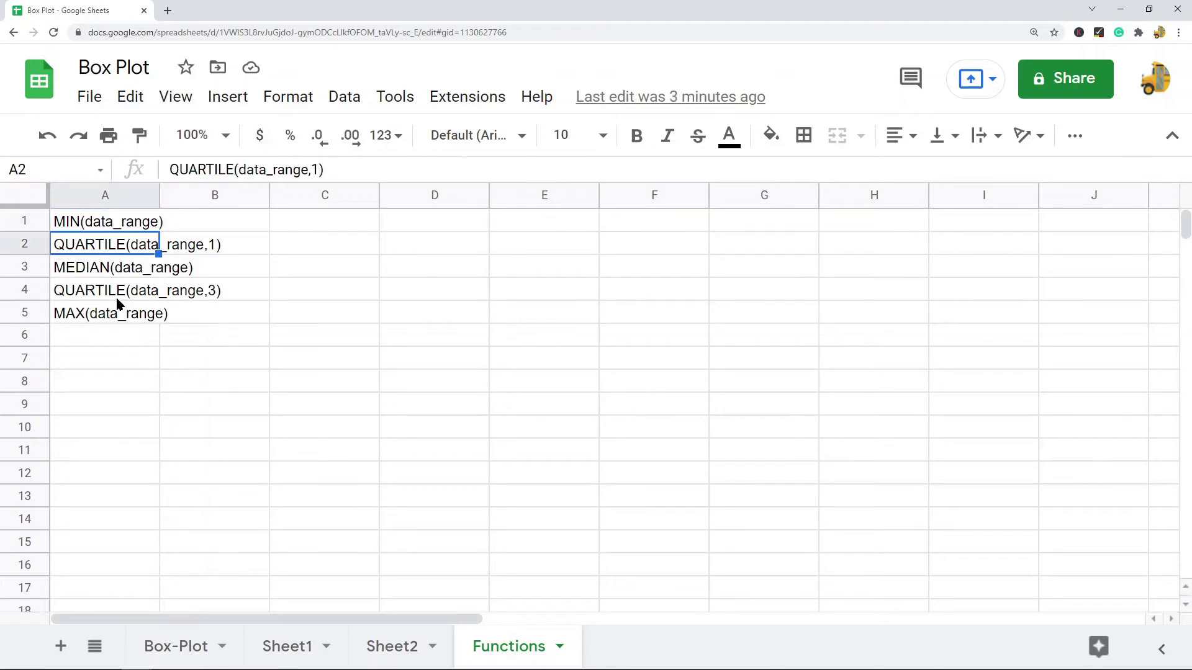
{"action": "left_click", "coordinate": [88, 269]}
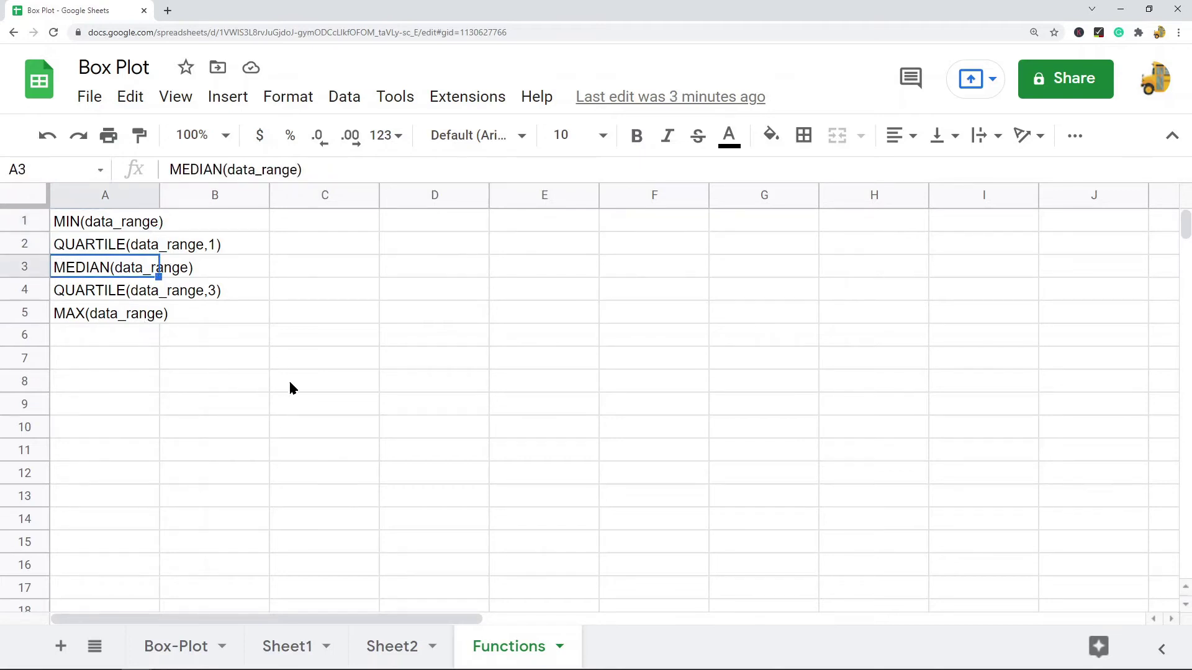
{"action": "left_click", "coordinate": [90, 314]}
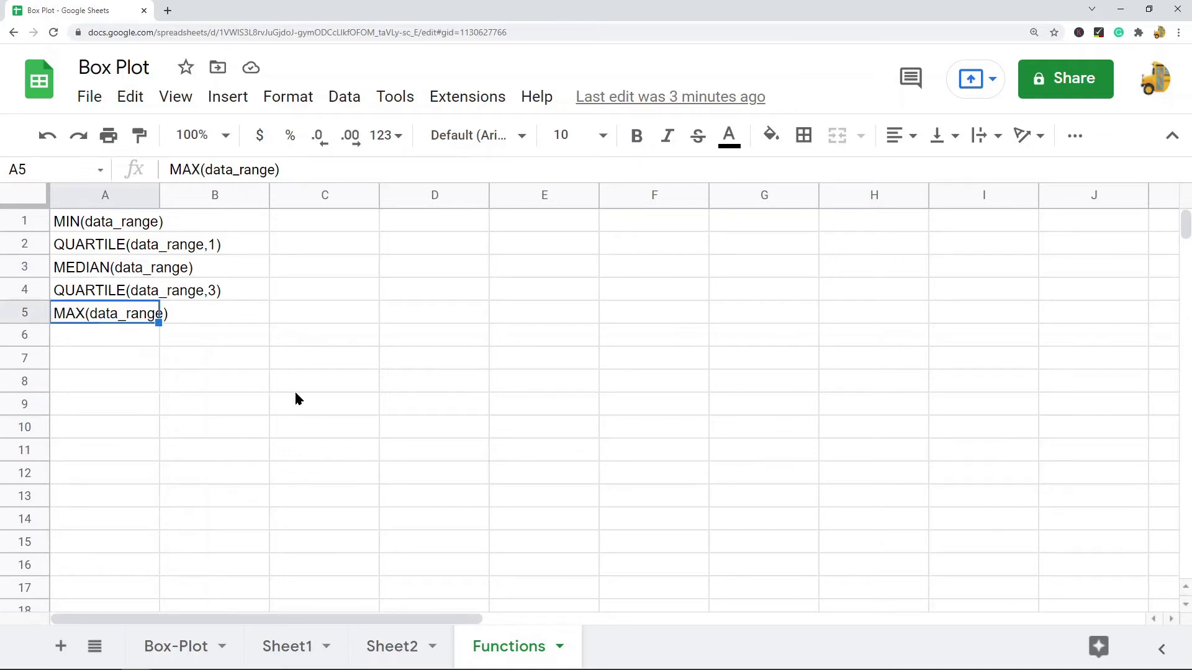
Examine the arguments of each formula template in A1:A5, including data_range and the quartile numbers 1 and 3
{"action": "left_click", "coordinate": [70, 226]}
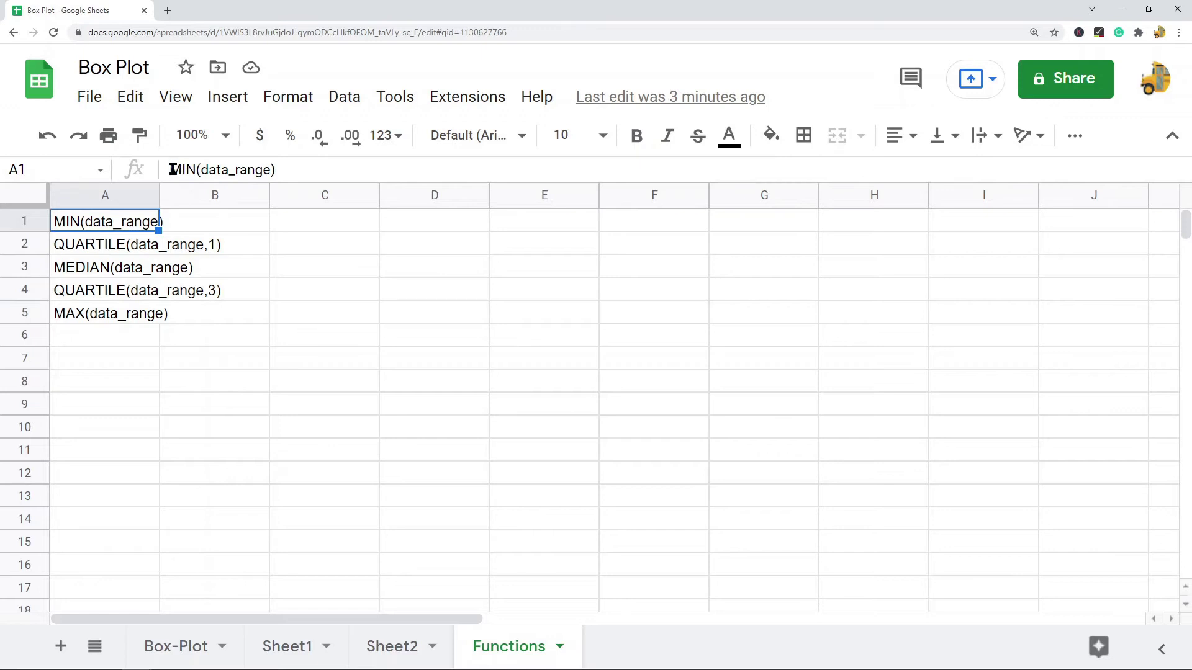
{"action": "left_click_drag", "start_coordinate": [201, 169], "coordinate": [272, 169]}
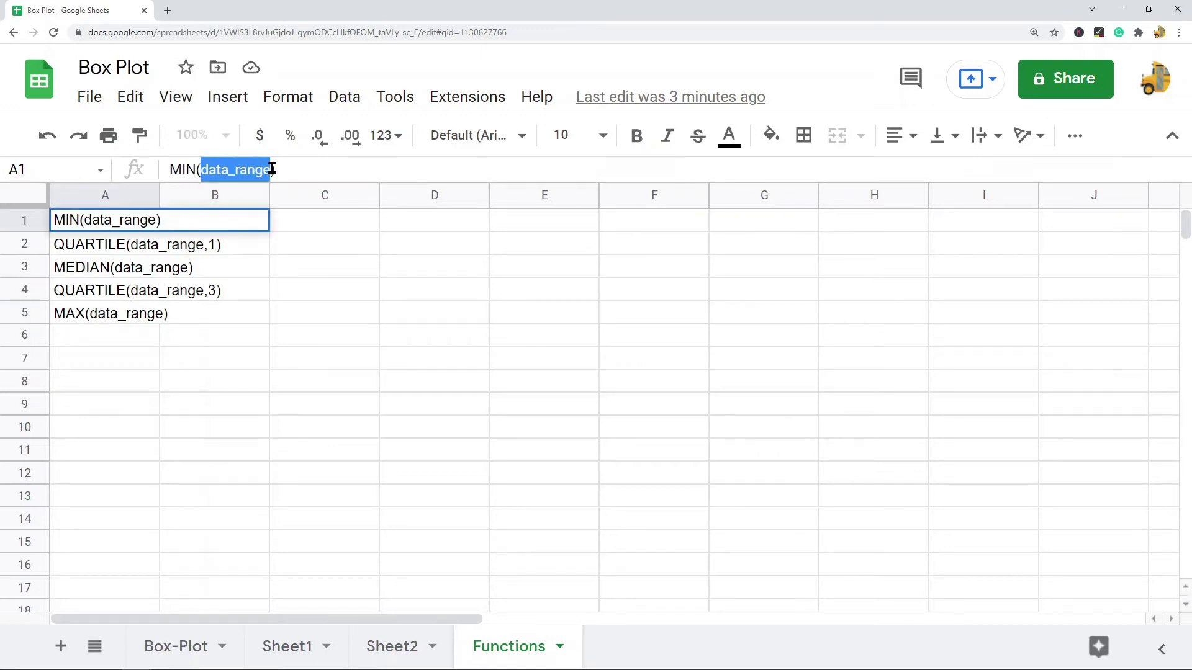
{"action": "left_click", "coordinate": [162, 404]}
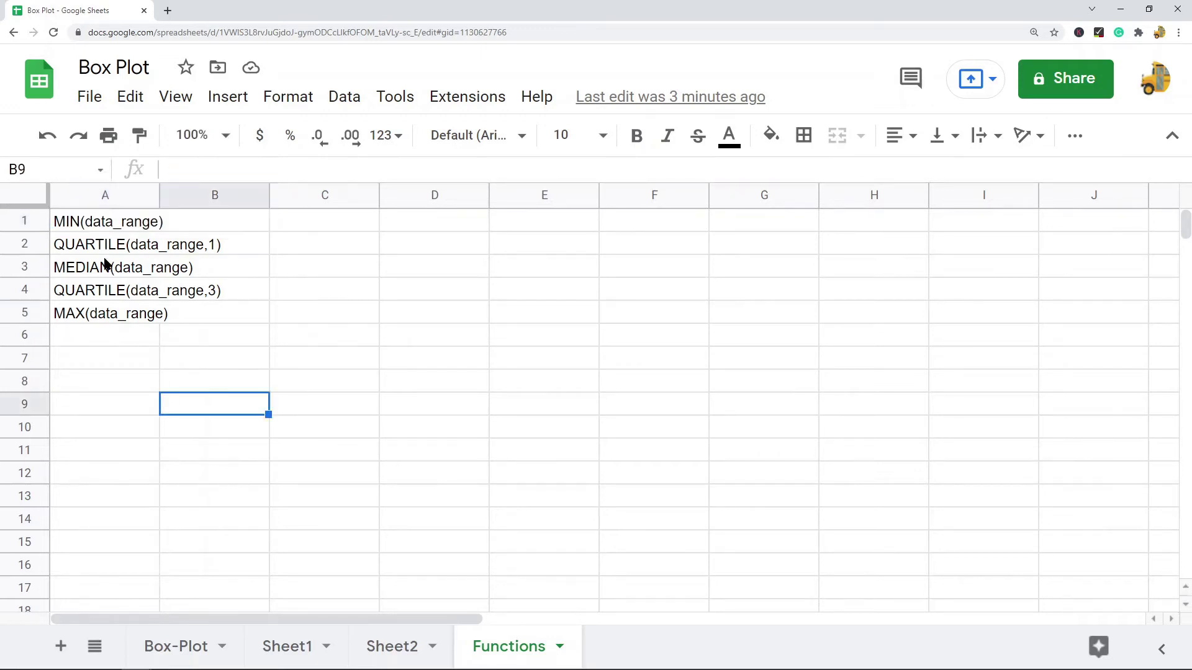
{"action": "left_click", "coordinate": [87, 249]}
{"action": "left_click_drag", "start_coordinate": [239, 168], "coordinate": [311, 169]}
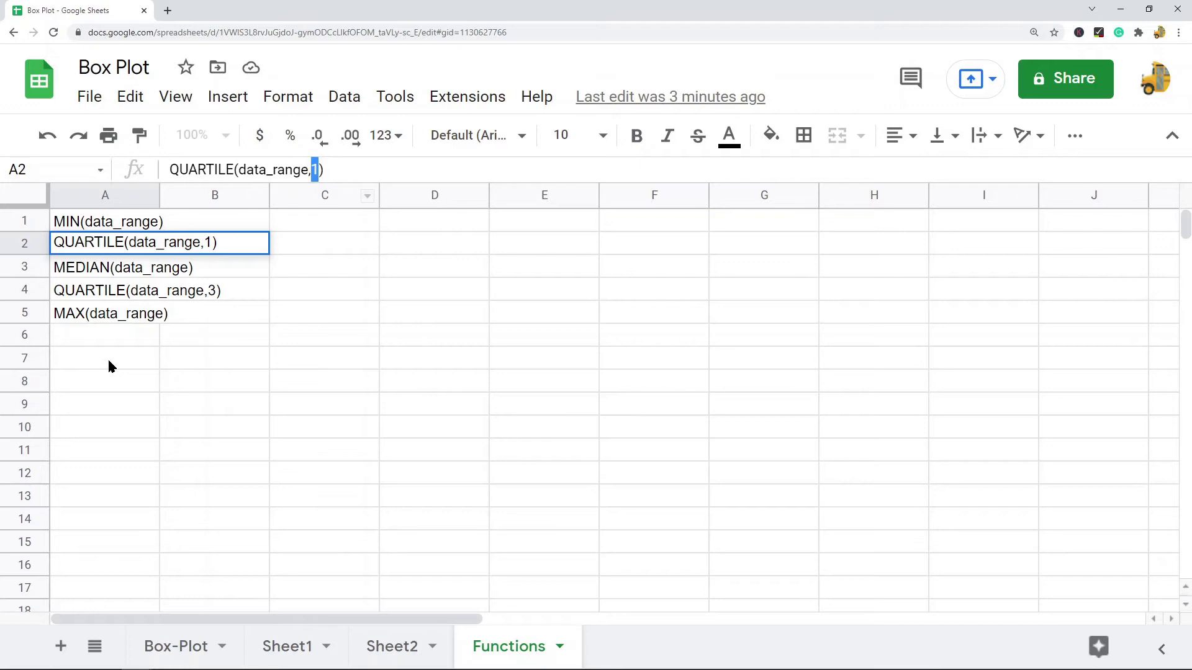
{"action": "left_click", "coordinate": [124, 377]}
{"action": "left_click", "coordinate": [93, 273]}
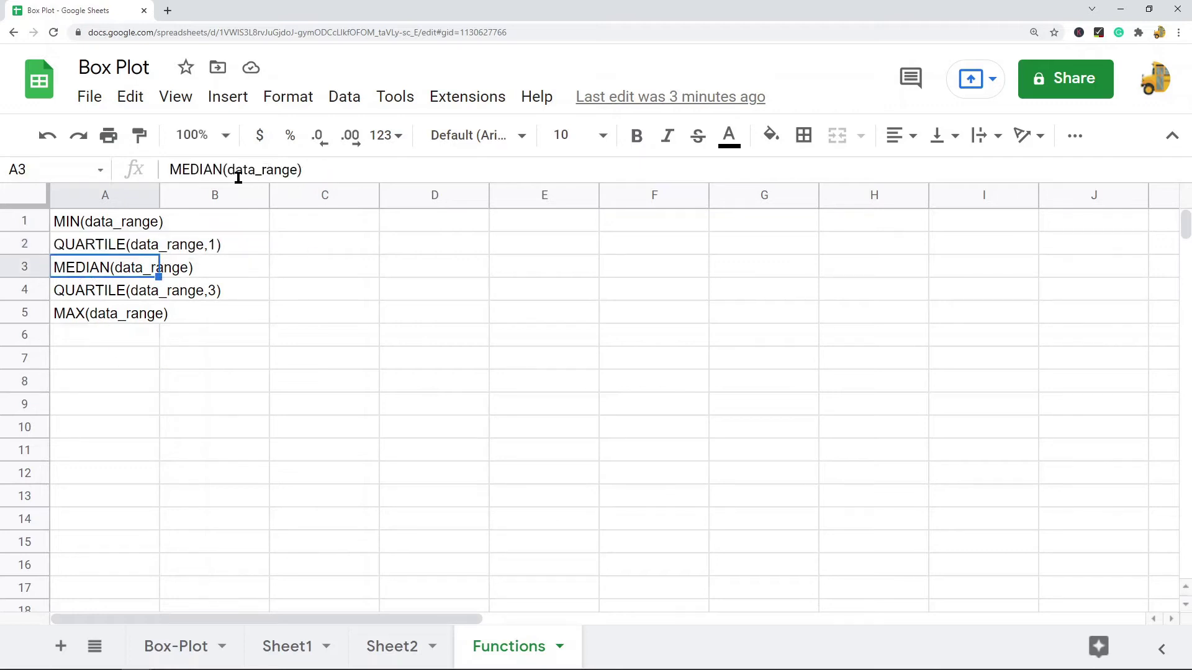
{"action": "left_click_drag", "start_coordinate": [228, 168], "coordinate": [298, 166]}
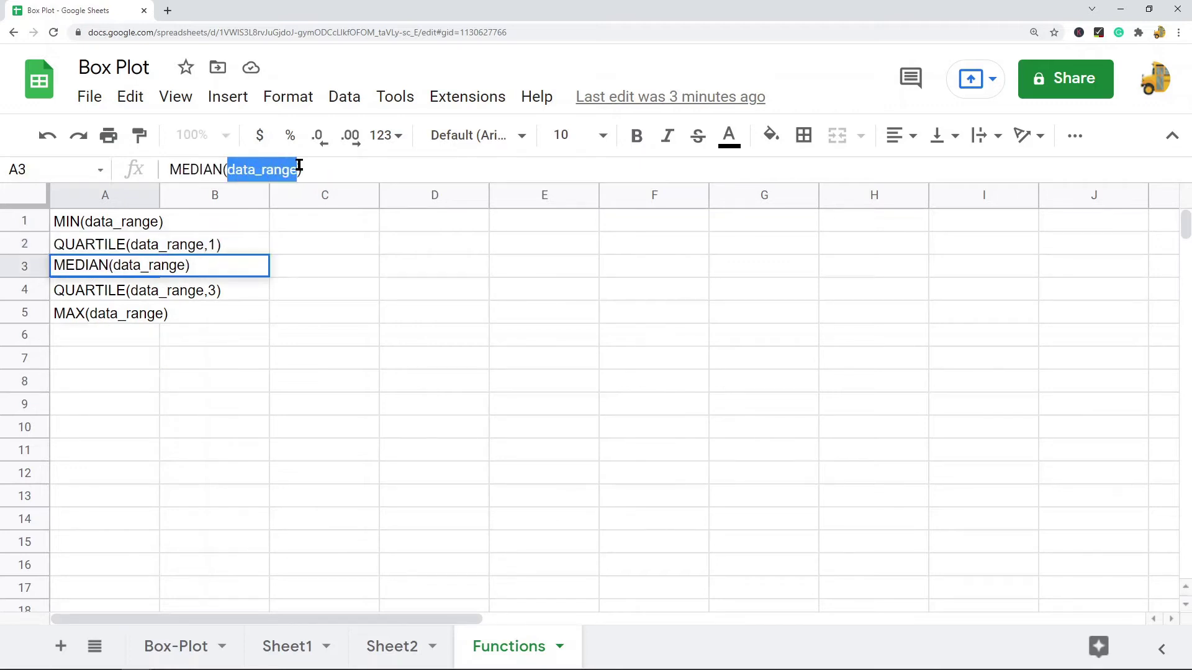
{"action": "left_click", "coordinate": [100, 298]}
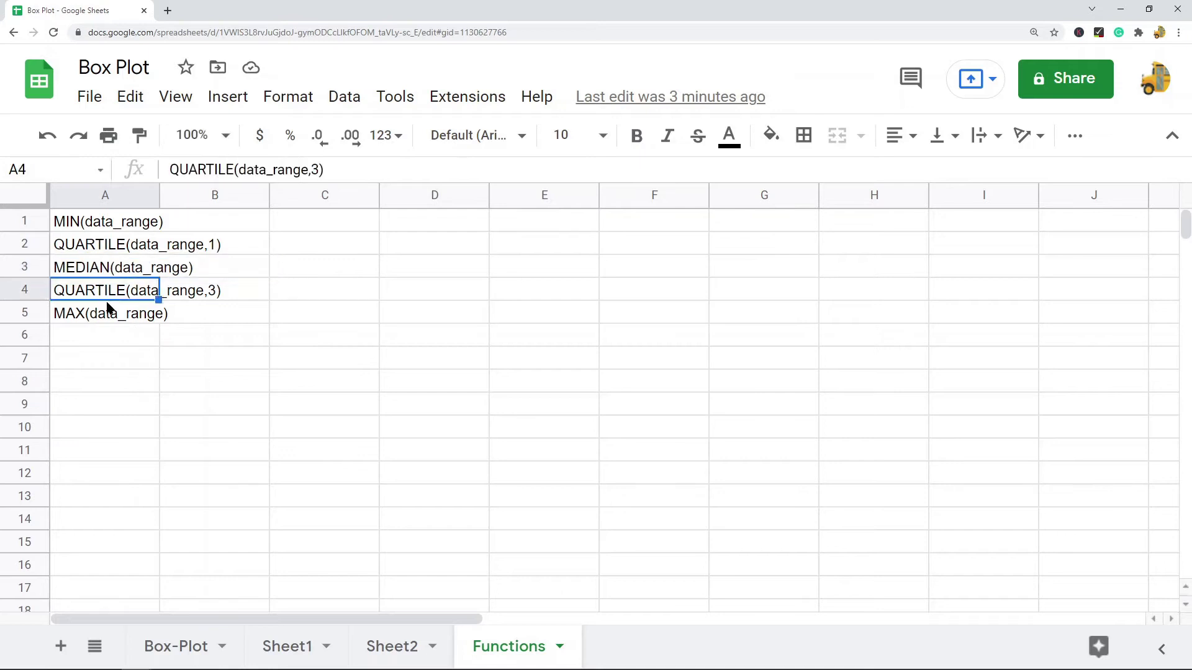
{"action": "left_click_drag", "start_coordinate": [240, 165], "coordinate": [317, 166]}
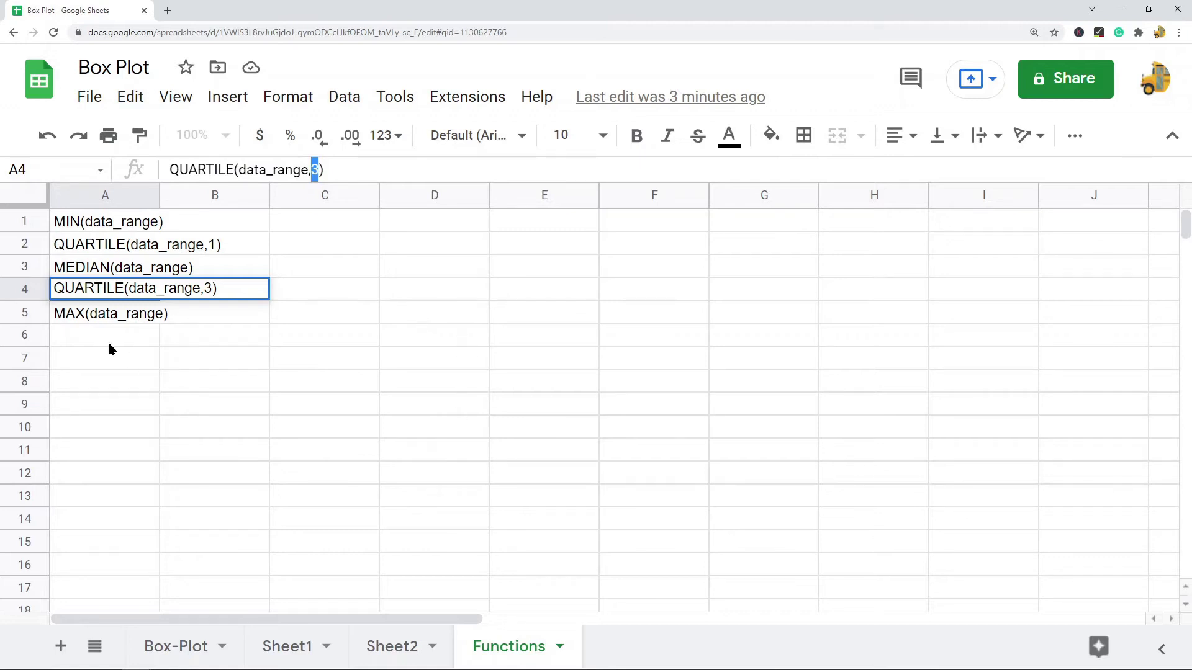
{"action": "left_click", "coordinate": [99, 322]}
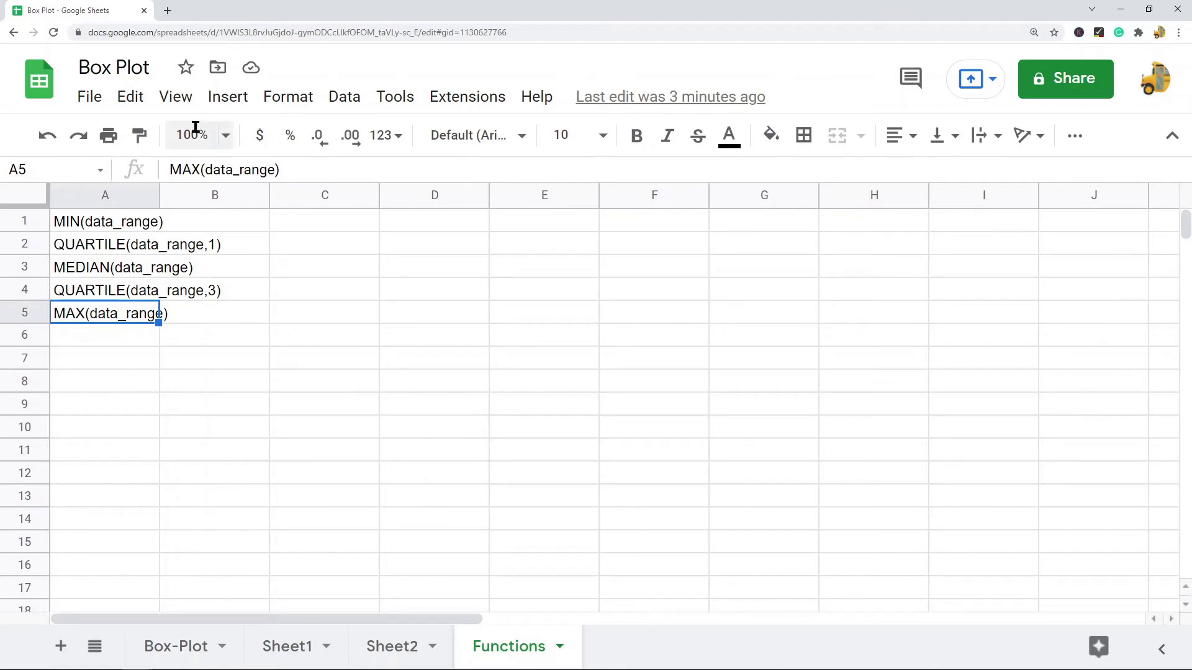
On the Box-Plot sheet, calculate the data's minimum in D2 with the formula =MIN(A2:A13)
{"action": "left_click", "coordinate": [180, 643]}
{"action": "left_click_drag", "start_coordinate": [92, 243], "coordinate": [93, 497]}
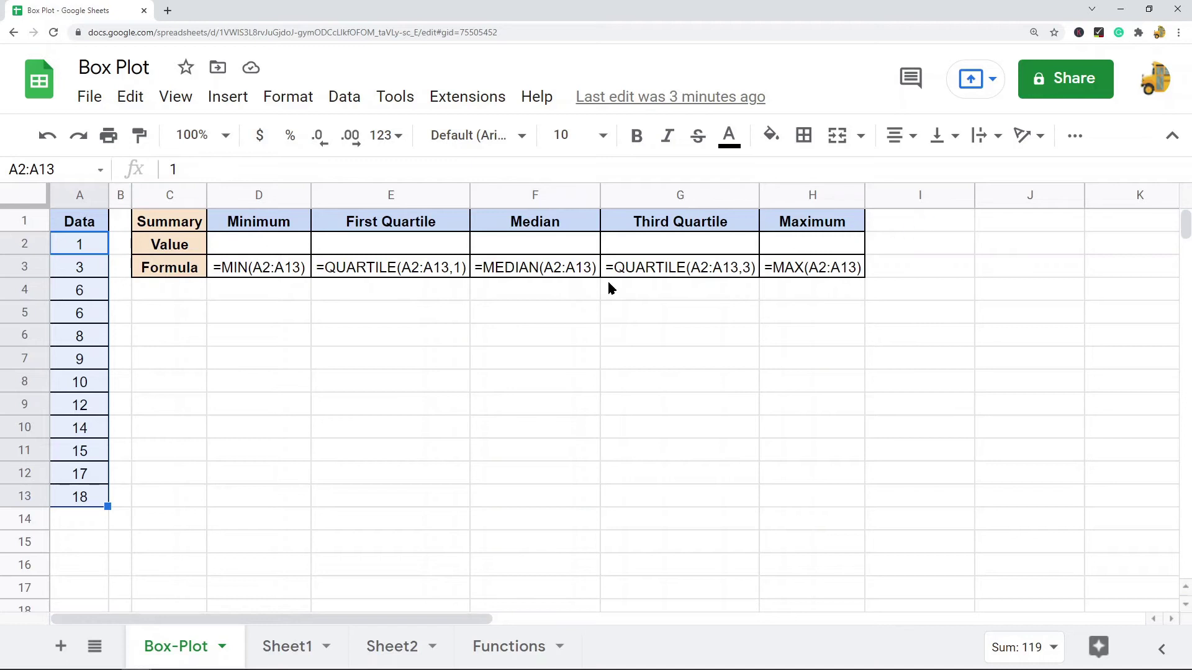
{"action": "left_click", "coordinate": [247, 254]}
{"action": "type", "text": "=MIN("}
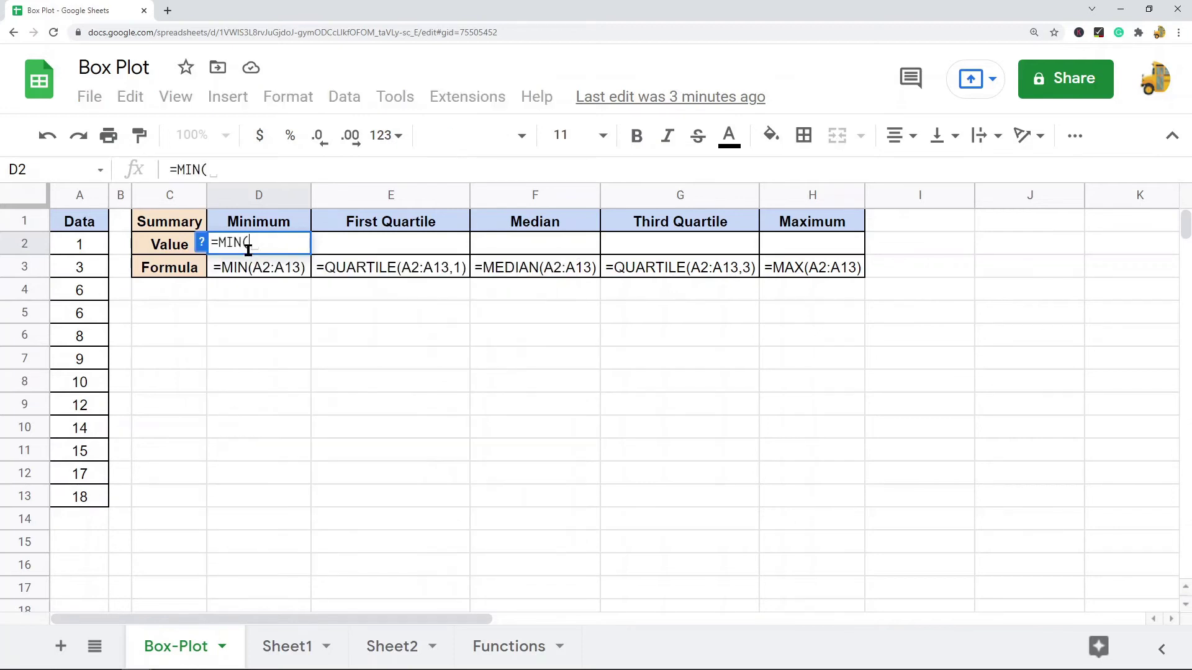
{"action": "left_click_drag", "start_coordinate": [90, 245], "coordinate": [94, 502]}
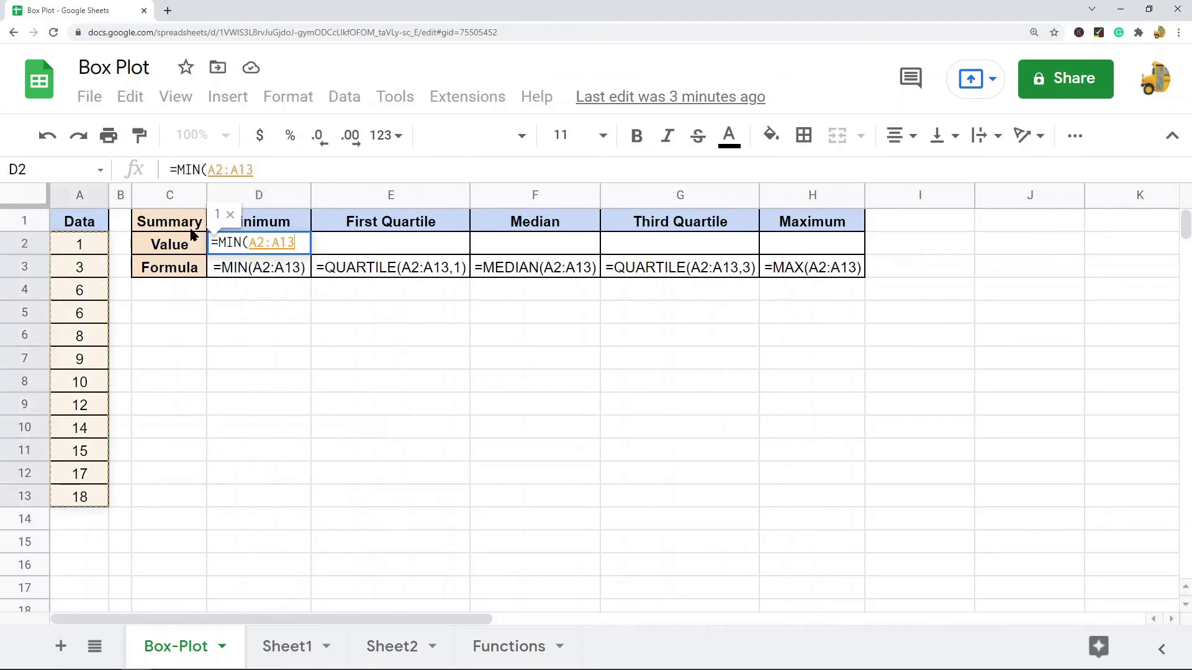
{"action": "left_click", "coordinate": [266, 168]}
{"action": "type", "text": ")"}
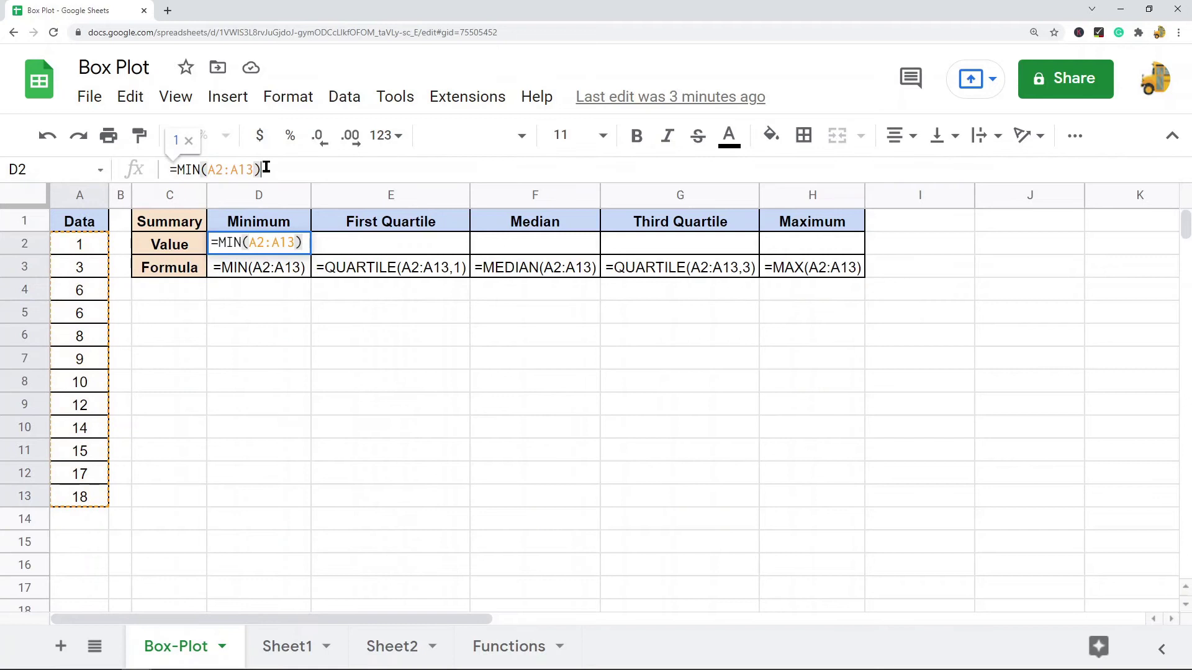
{"action": "key", "text": "Return"}
Calculate the data's first quartile in E2 with the formula =QUARTILE(A2:A13,1)
{"action": "left_click", "coordinate": [364, 245]}
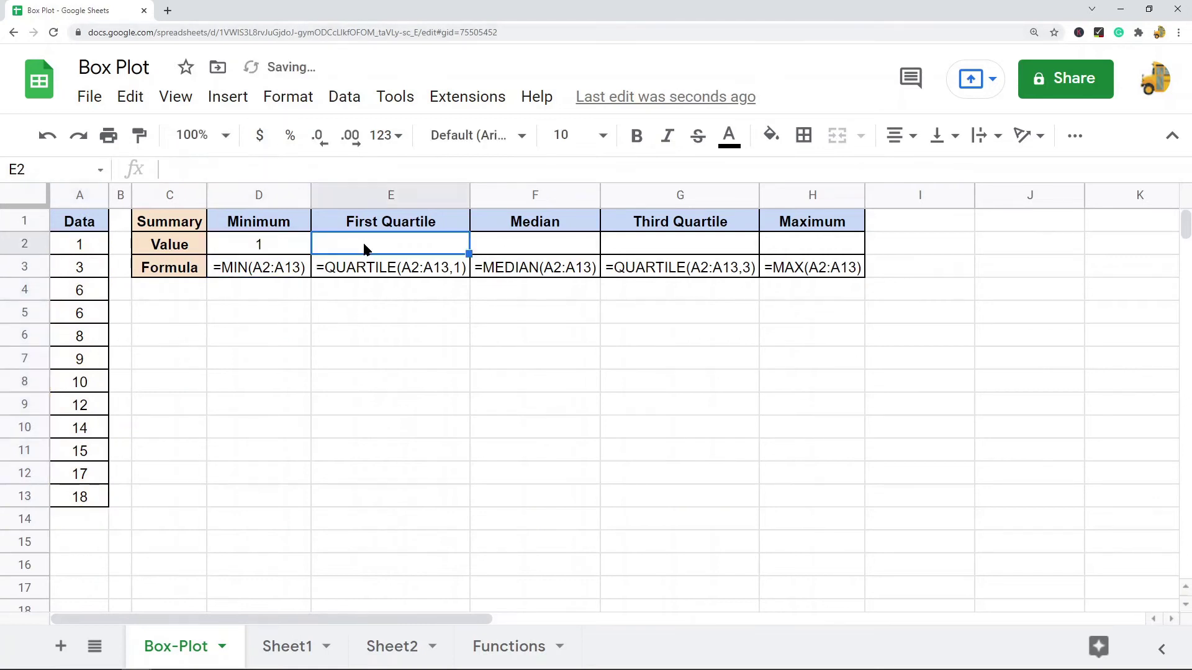
{"action": "type", "text": "=quarti"}
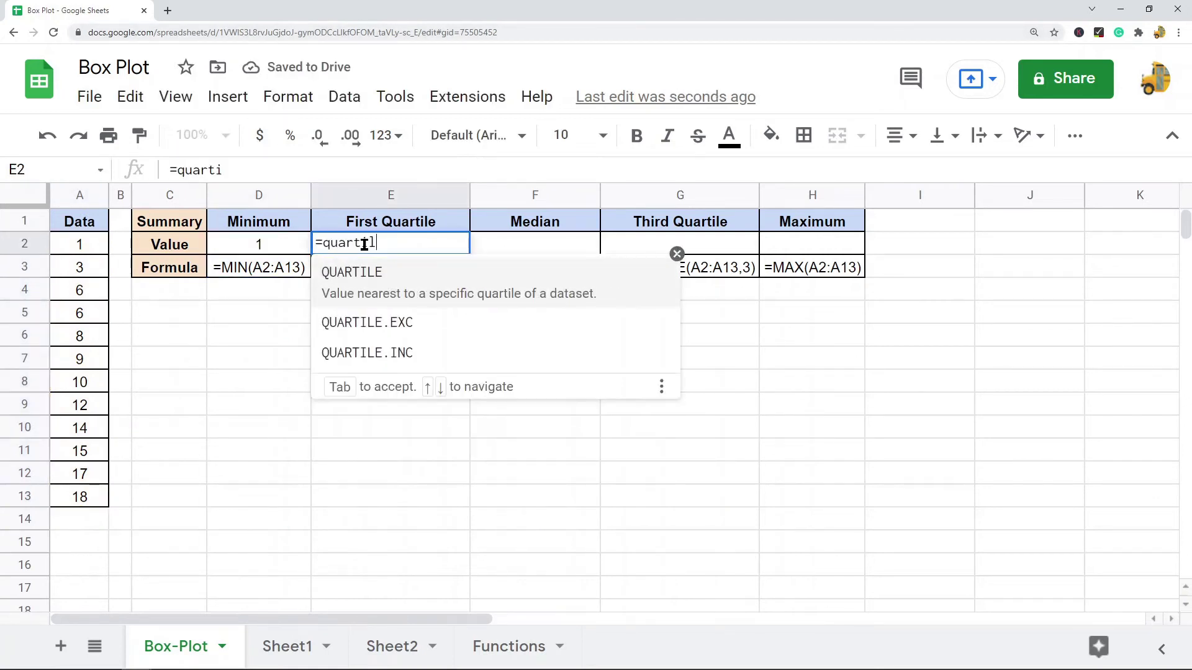
{"action": "key", "text": "Tab"}
{"action": "left_click_drag", "start_coordinate": [83, 245], "coordinate": [83, 497]}
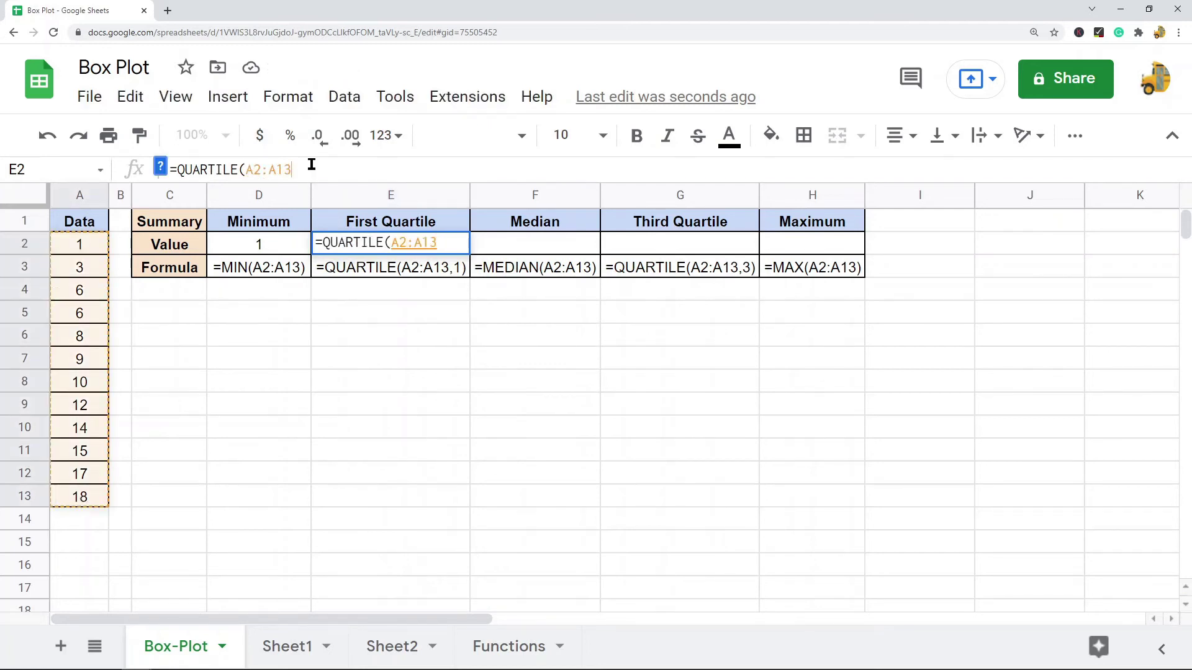
{"action": "type", "text": ",1)"}
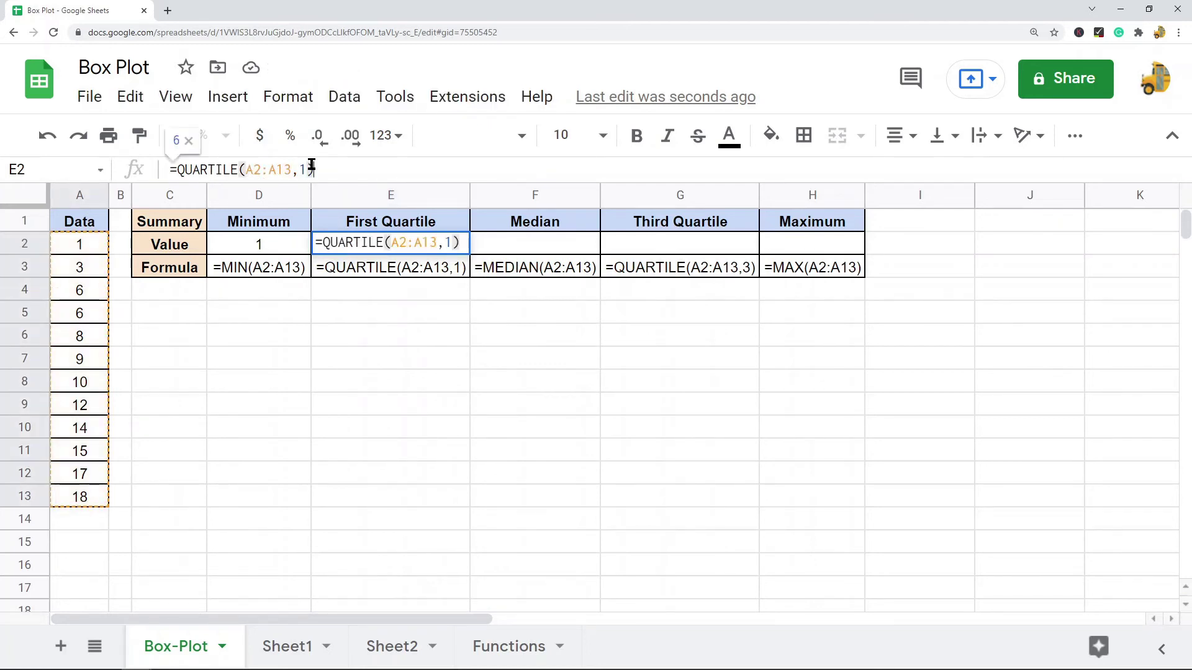
{"action": "key", "text": "Return"}
Calculate the data's median in F2 with the formula =MEDIAN(A2:A13)
{"action": "left_click", "coordinate": [491, 248]}
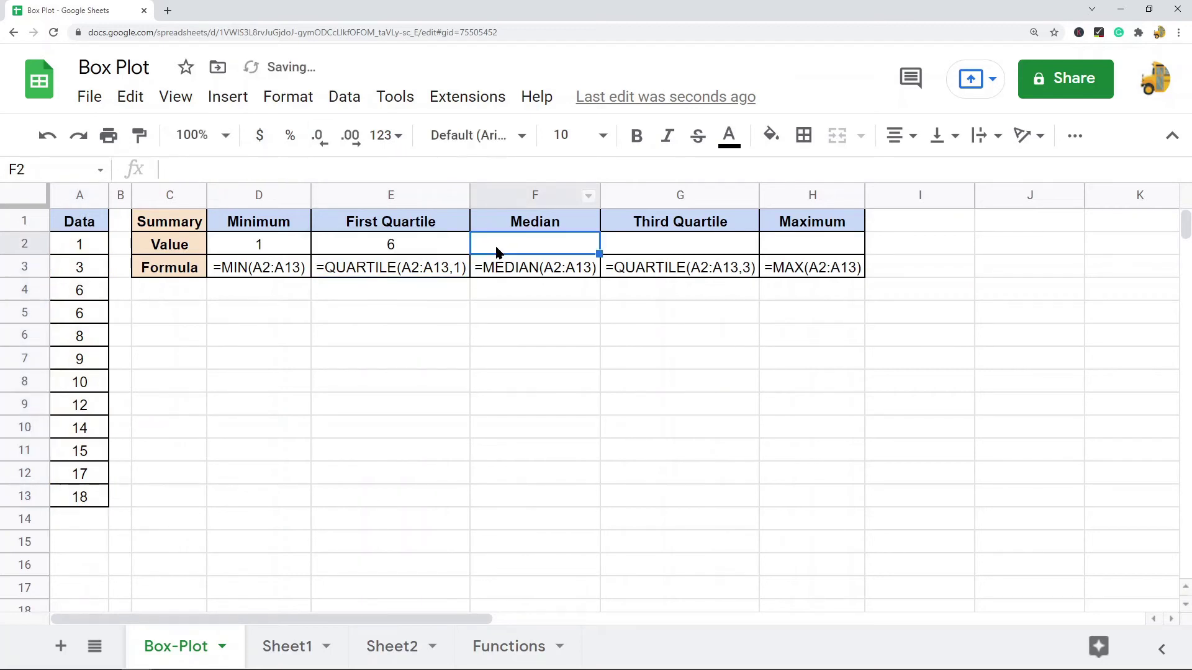
{"action": "type", "text": "=median("}
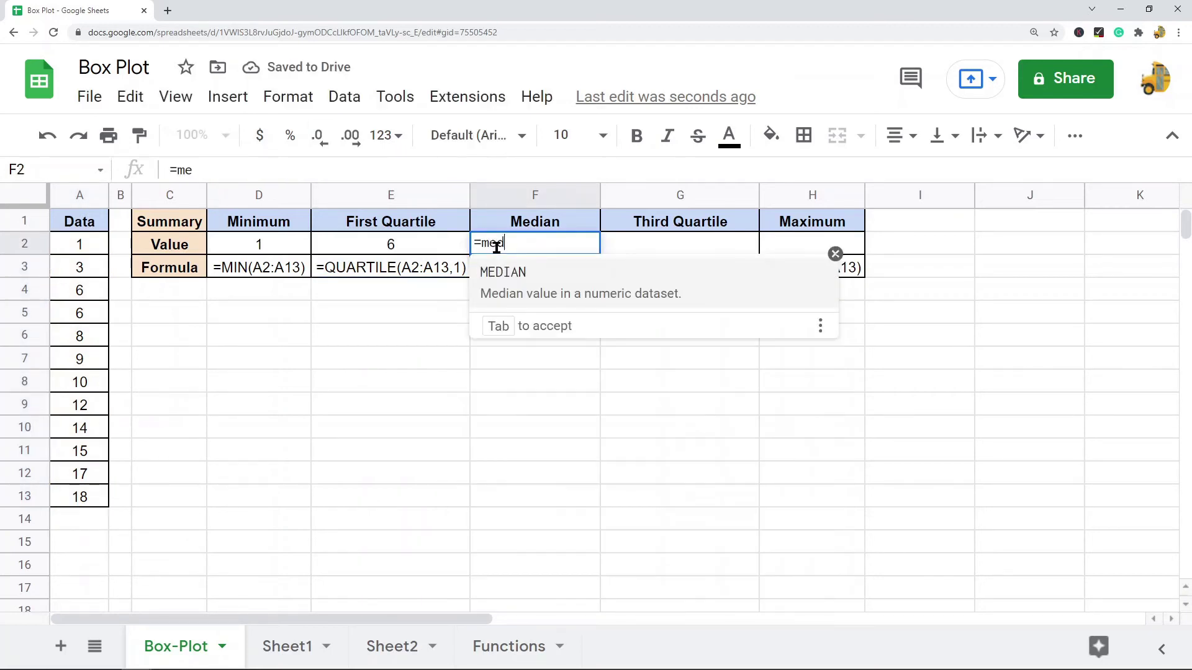
{"action": "left_click_drag", "start_coordinate": [68, 248], "coordinate": [93, 494]}
{"action": "type", "text": ")"}
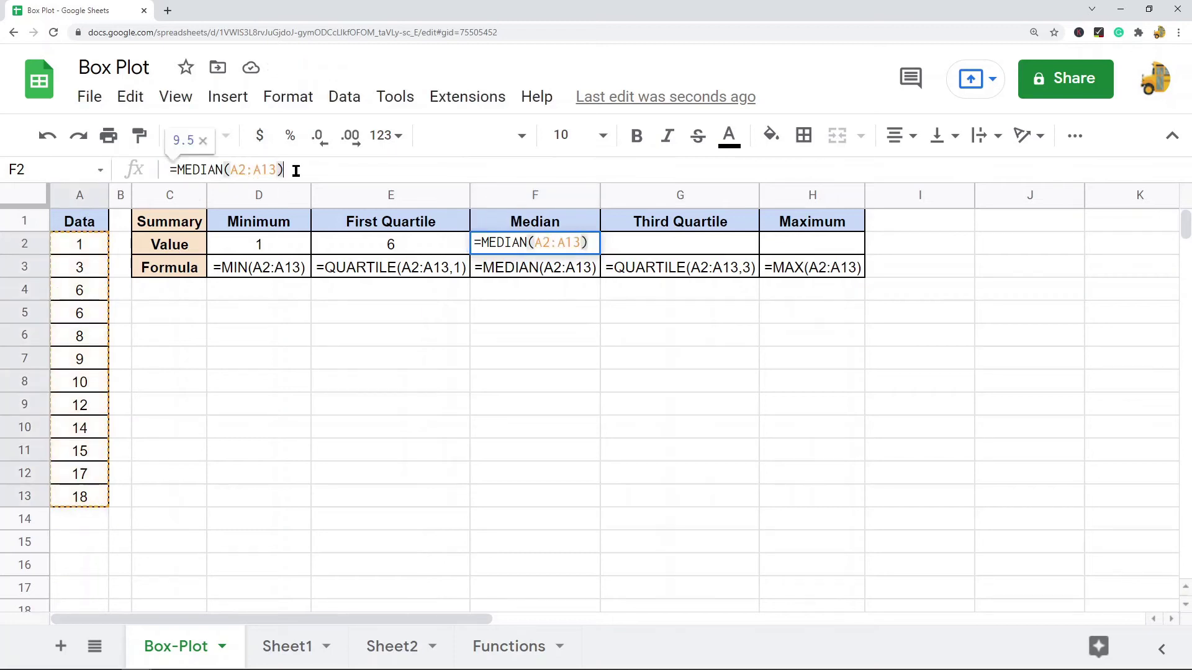
{"action": "key", "text": "Return"}
Calculate the data's third quartile in G2 with the formula =QUARTILE(A2:A13,3)
{"action": "left_click", "coordinate": [688, 244]}
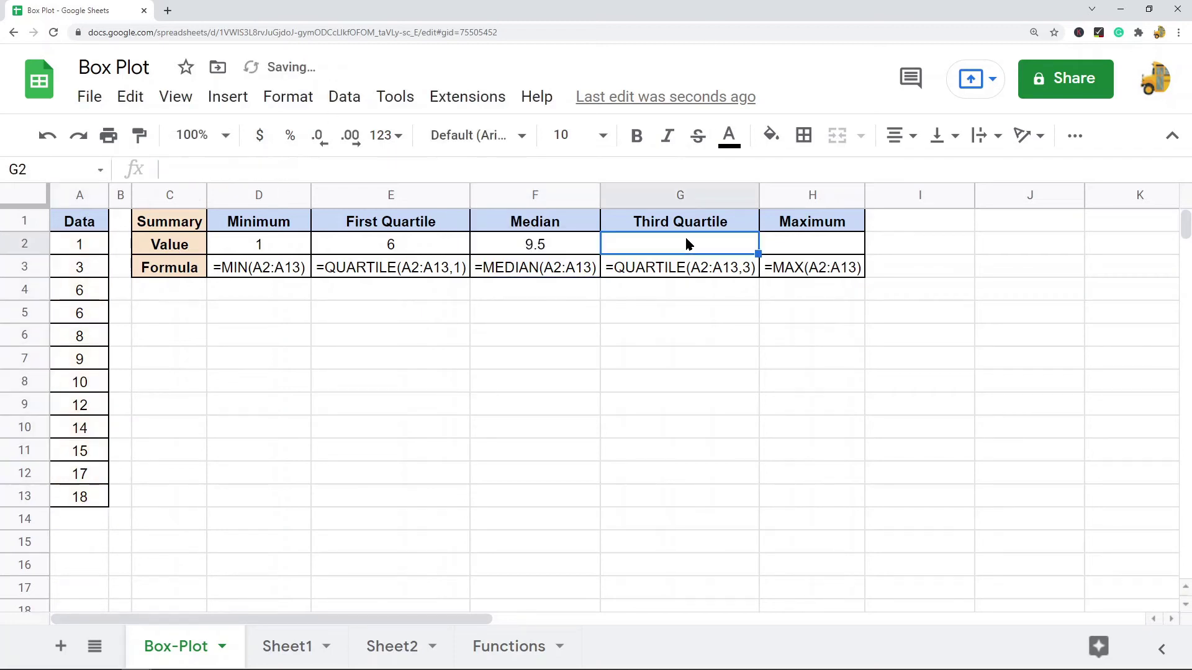
{"action": "type", "text": "=quartile"}
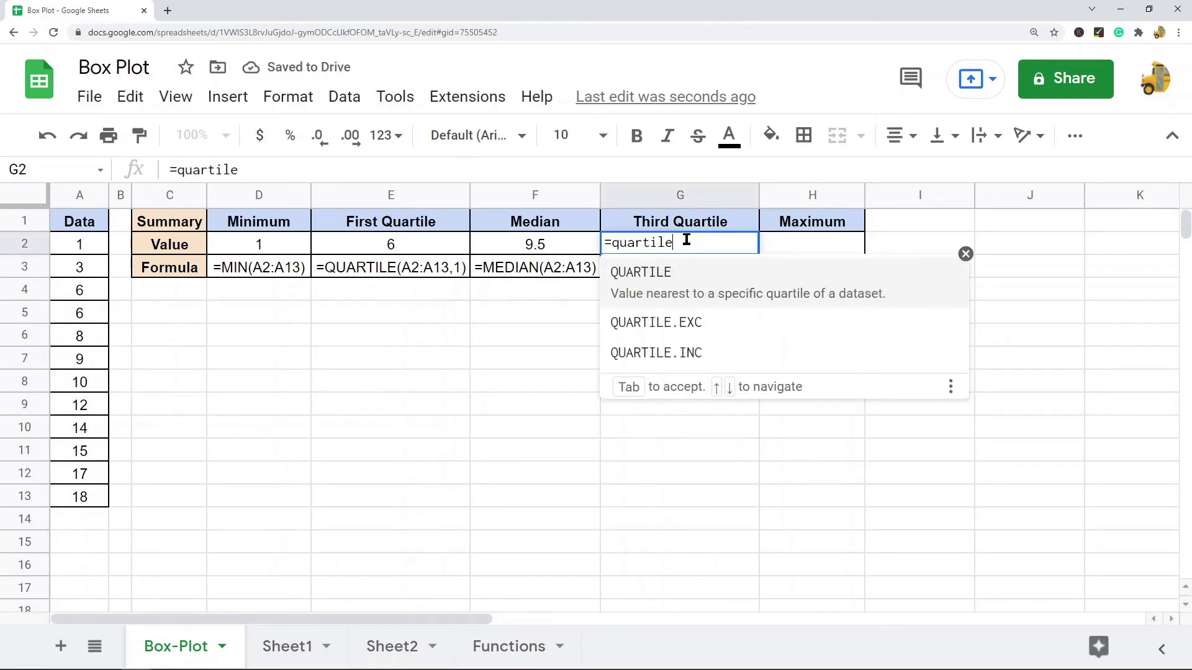
{"action": "key", "text": "Tab"}
{"action": "left_click_drag", "start_coordinate": [93, 244], "coordinate": [96, 497]}
{"action": "left_click", "coordinate": [309, 168]}
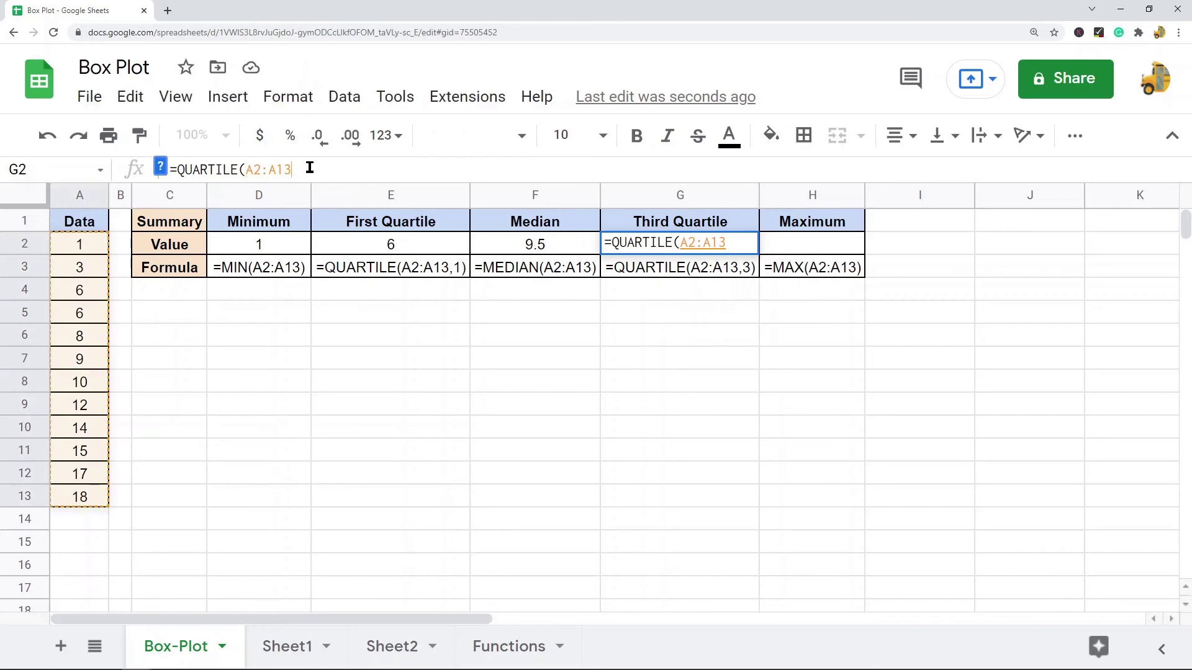
{"action": "type", "text": ",3)"}
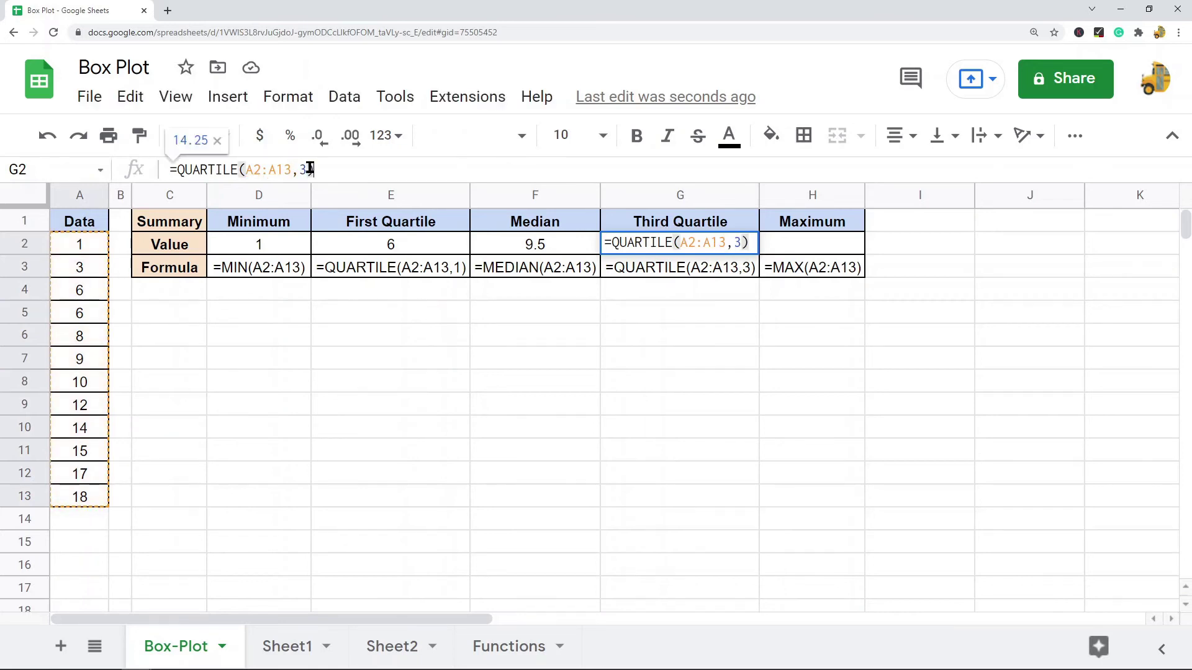
{"action": "key", "text": "Return"}
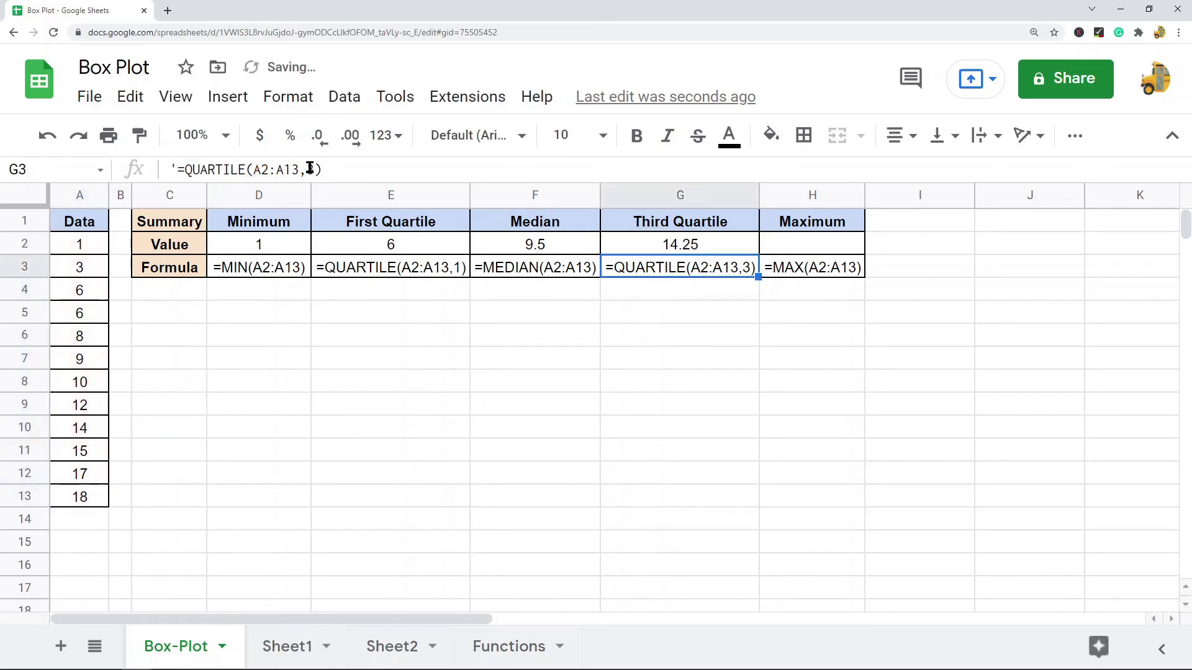
Calculate the data's maximum in H2 with the formula =MAX(A2:A13)
{"action": "left_click", "coordinate": [835, 250]}
{"action": "type", "text": "=ma"}
{"action": "key", "text": "Tab"}
{"action": "left_click_drag", "start_coordinate": [80, 245], "coordinate": [101, 500]}
{"action": "left_click", "coordinate": [275, 172]}
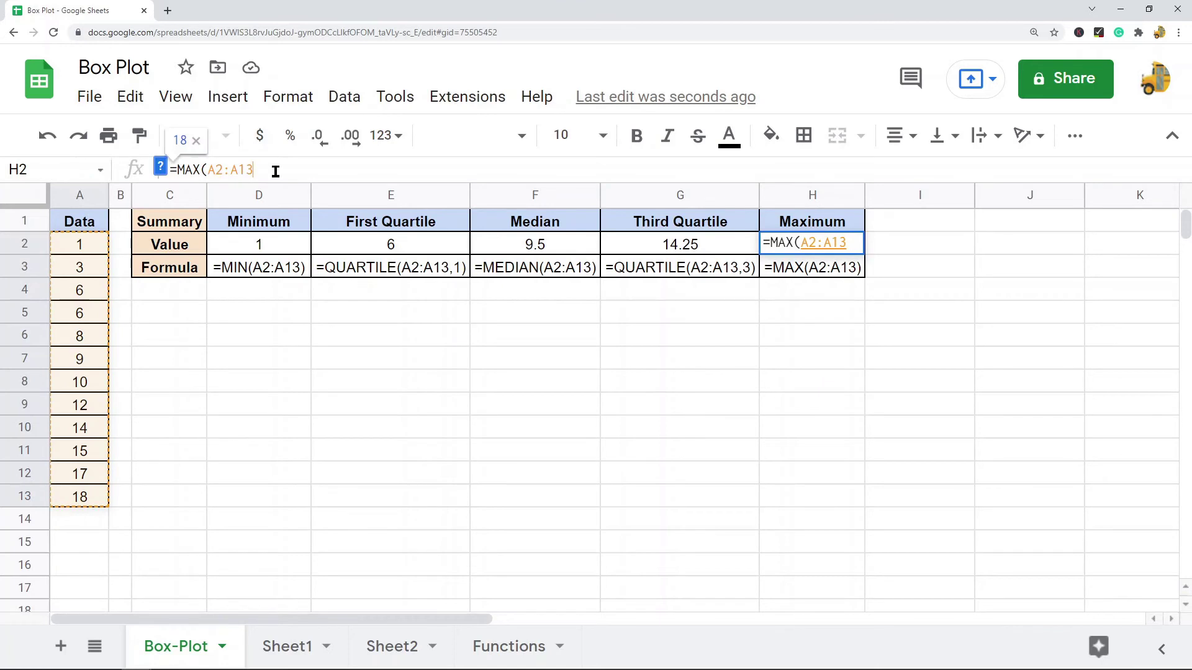
{"action": "key", "text": "Return"}
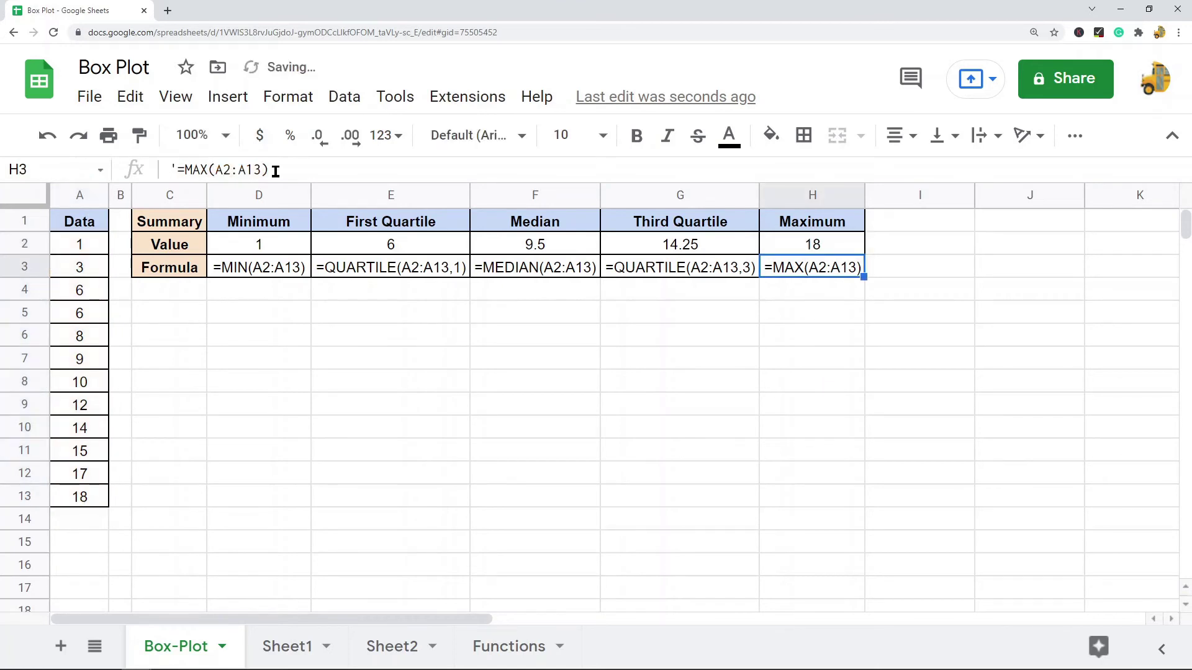
Review the five summary values in D2:H2 and the Value label in C2
{"action": "left_click_drag", "start_coordinate": [268, 244], "coordinate": [827, 250]}
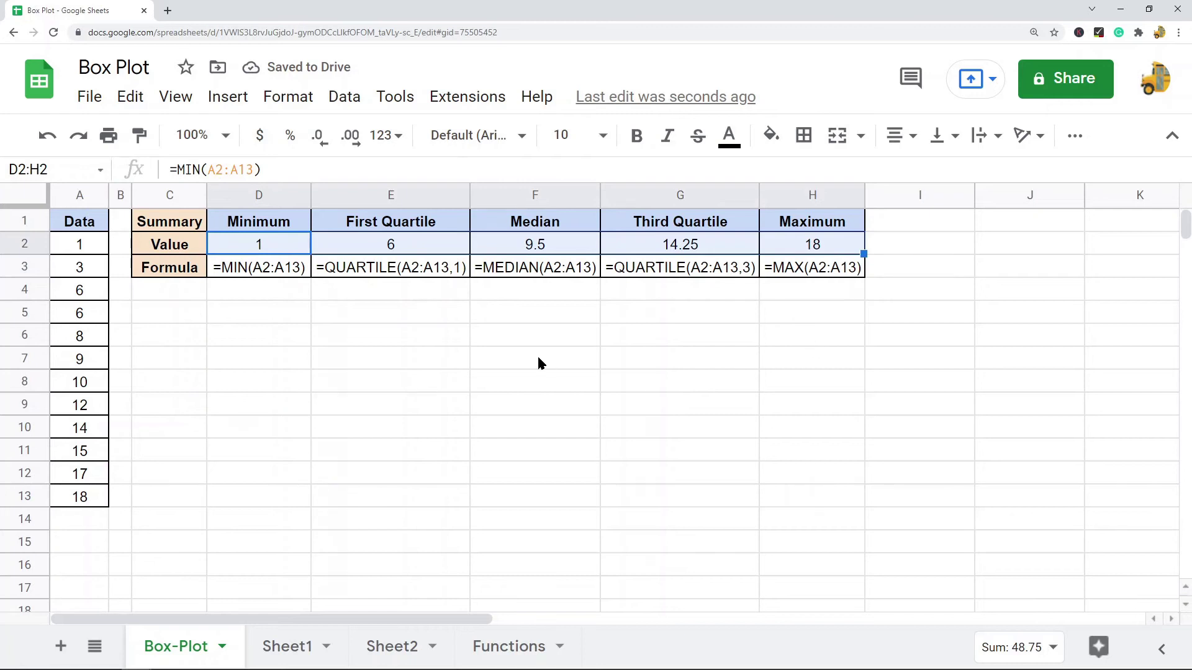
{"action": "left_click", "coordinate": [320, 325]}
{"action": "left_click_drag", "start_coordinate": [282, 247], "coordinate": [801, 242]}
{"action": "left_click", "coordinate": [511, 426]}
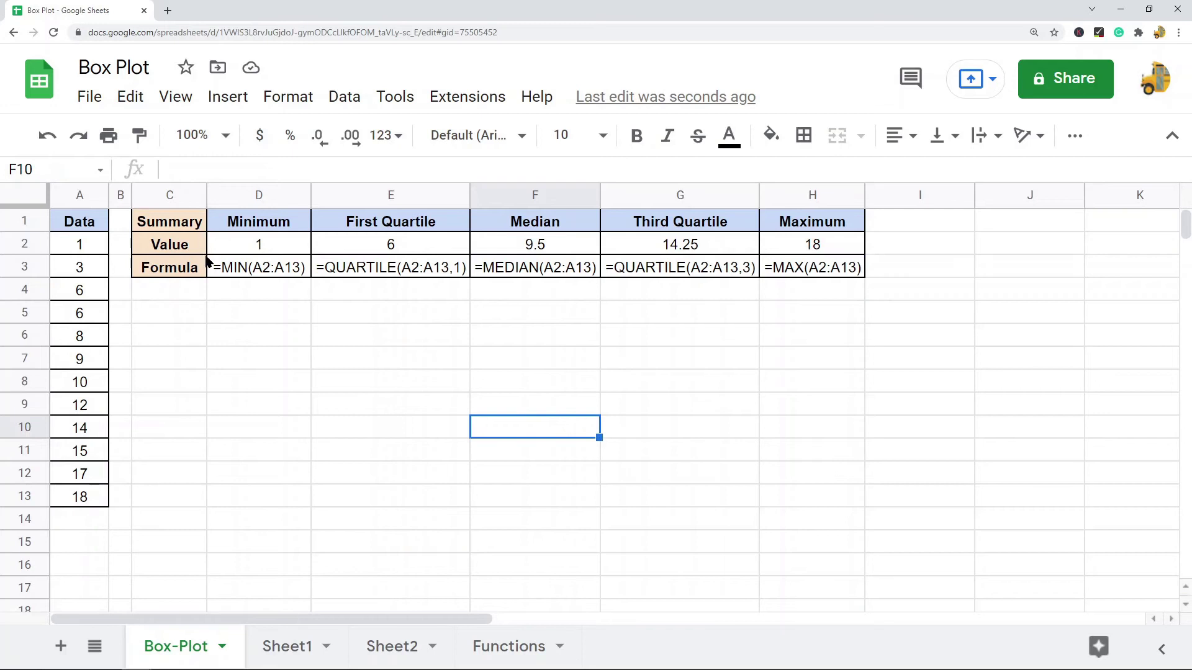
{"action": "left_click", "coordinate": [167, 251]}
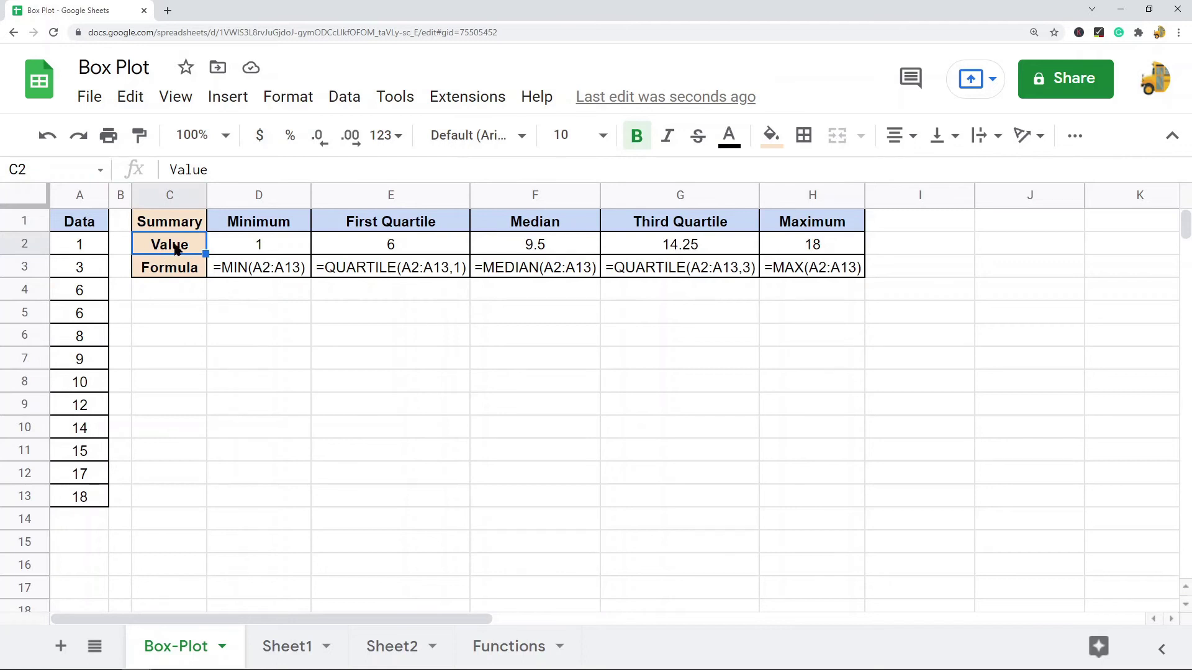
{"action": "left_click", "coordinate": [272, 367]}
Insert a chart based on the Value row, including its label, from C2:H2
{"action": "left_click_drag", "start_coordinate": [169, 245], "coordinate": [785, 254]}
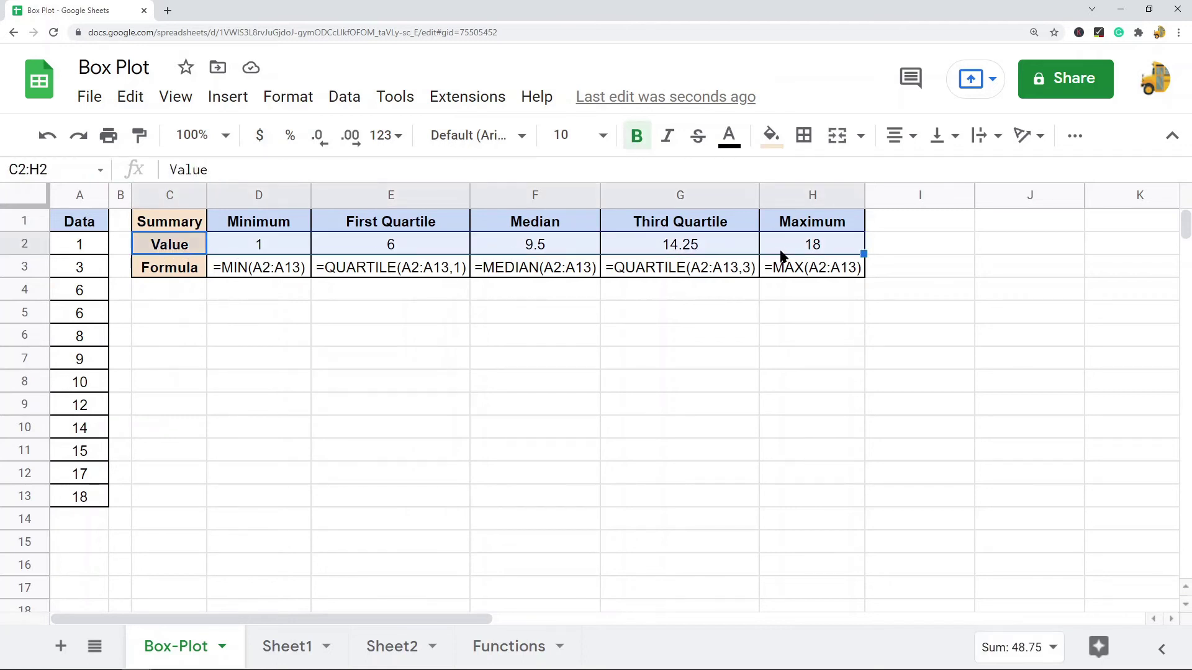
{"action": "left_click", "coordinate": [226, 98]}
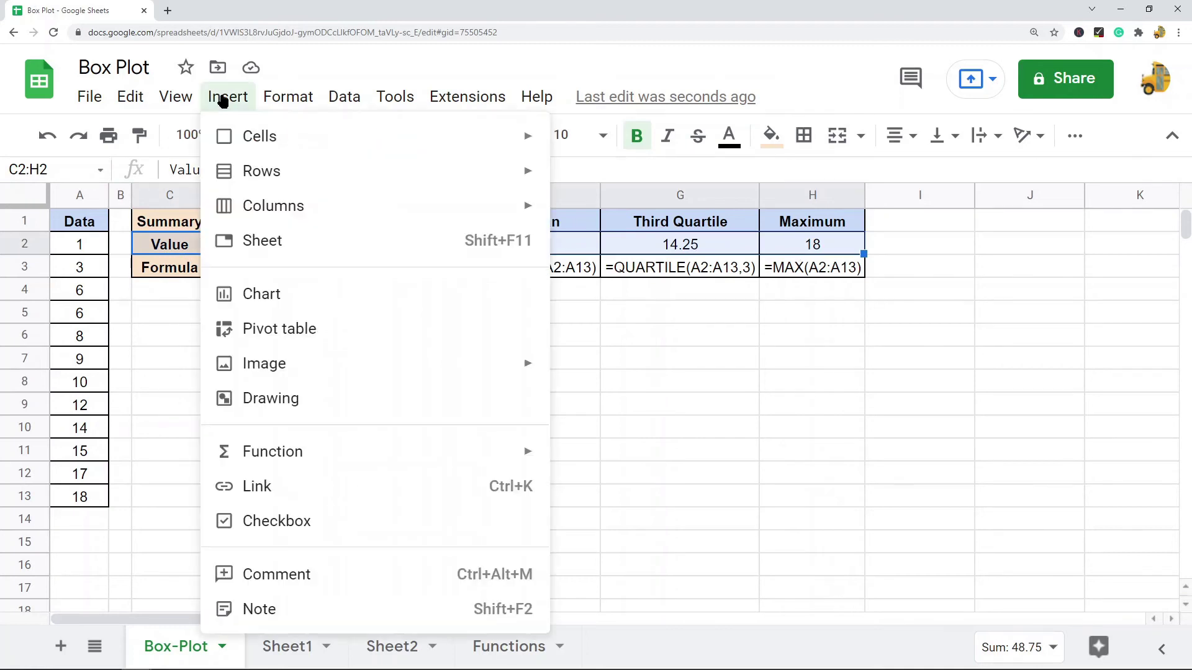
{"action": "left_click", "coordinate": [253, 290]}
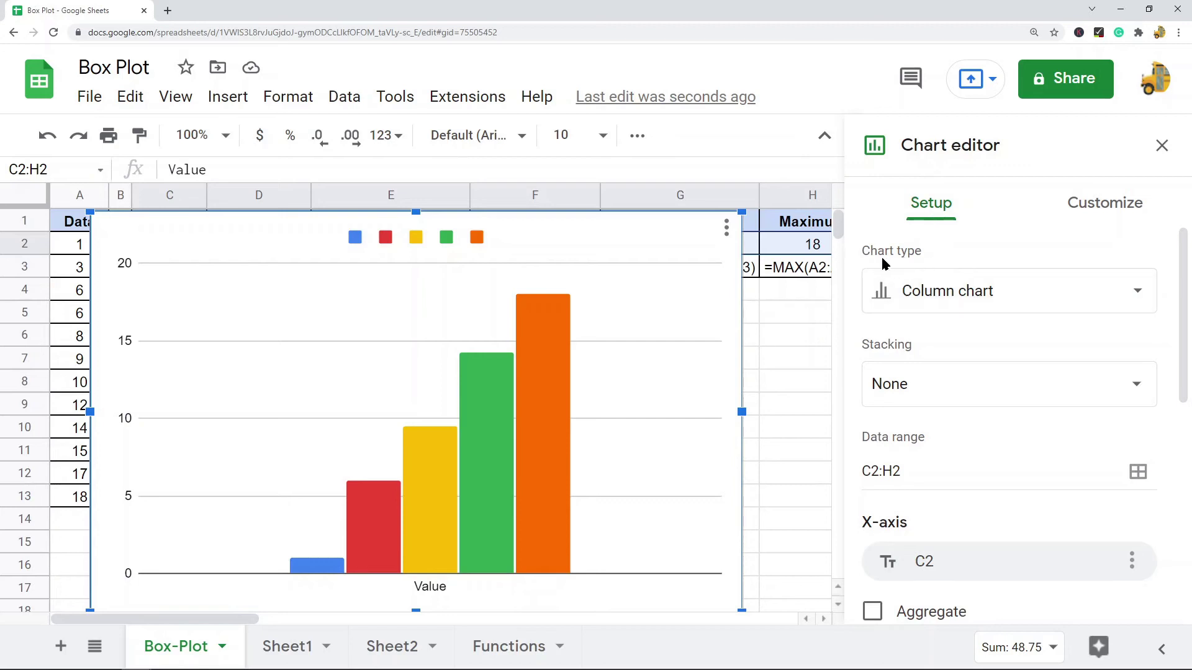
Change the new chart's type to Candlestick chart
{"action": "left_click", "coordinate": [939, 290]}
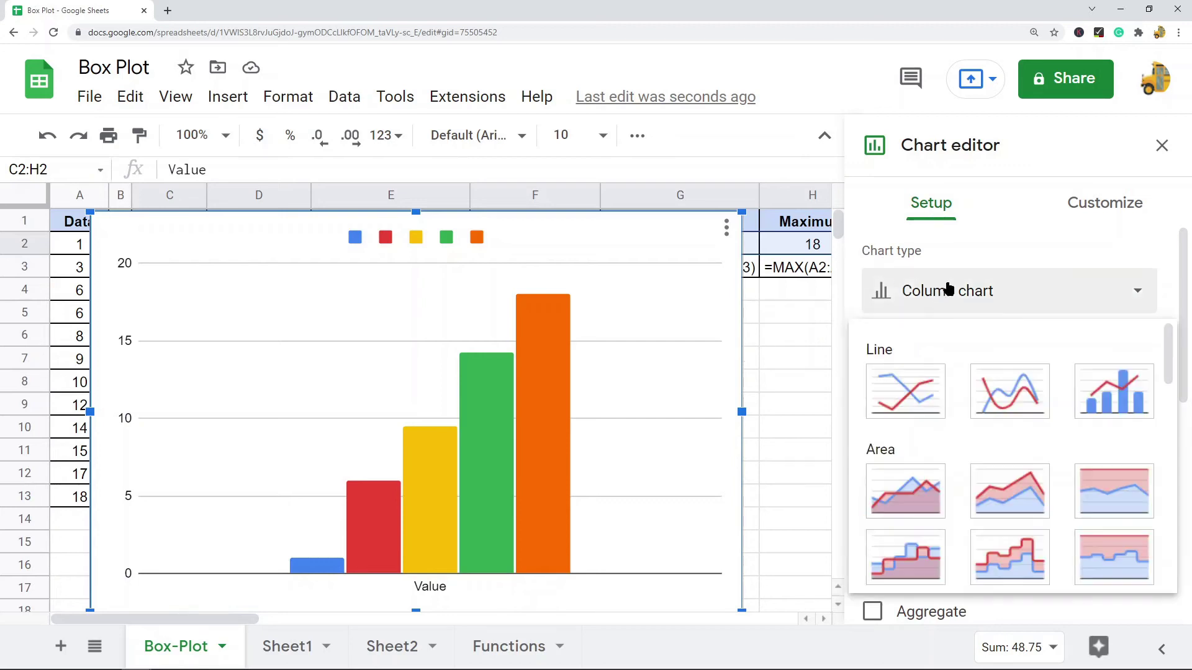
{"action": "scroll", "coordinate": [1044, 391], "scroll_direction": "down", "scroll_amount": 3}
{"action": "scroll", "coordinate": [1044, 395], "scroll_direction": "down", "scroll_amount": 10}
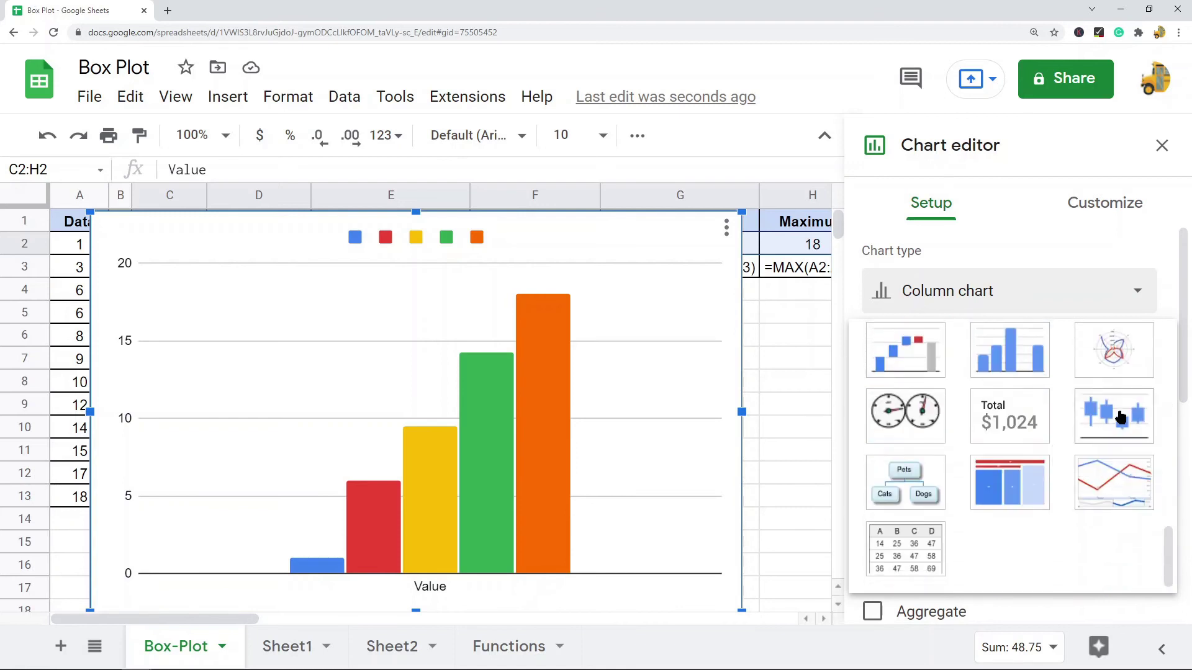
{"action": "left_click", "coordinate": [1121, 417]}
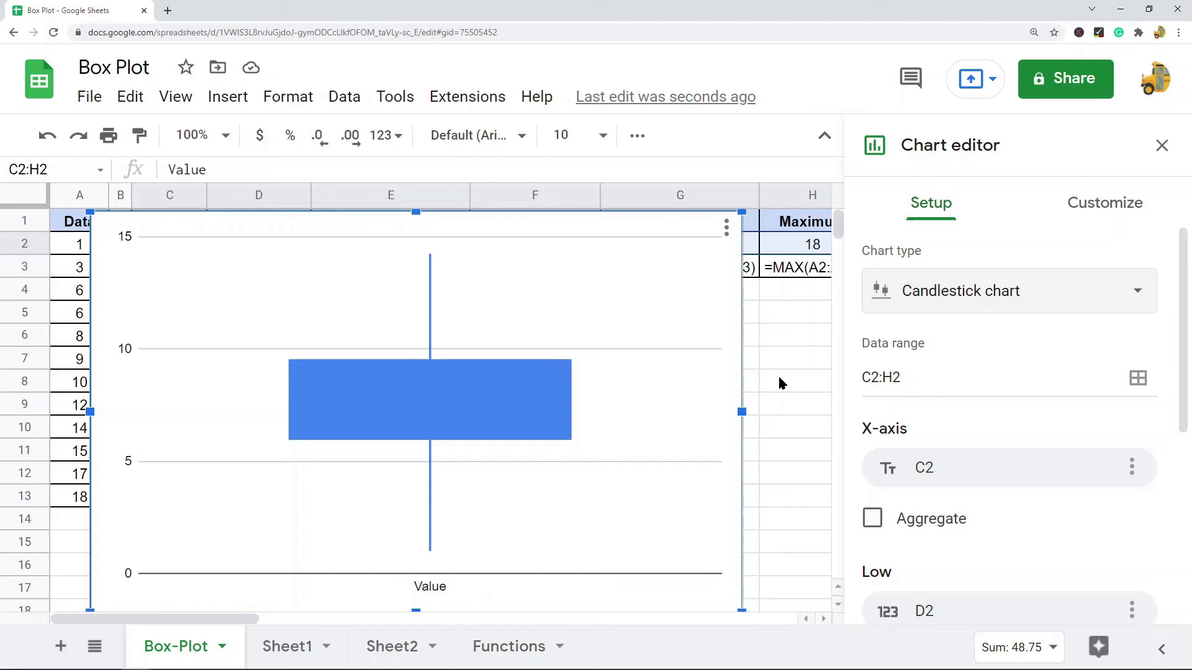
Move the candlestick chart and shrink it so it sits below the summary table, then deselect it
{"action": "left_click_drag", "start_coordinate": [569, 253], "coordinate": [609, 192]}
{"action": "left_click_drag", "start_coordinate": [779, 213], "coordinate": [619, 341]}
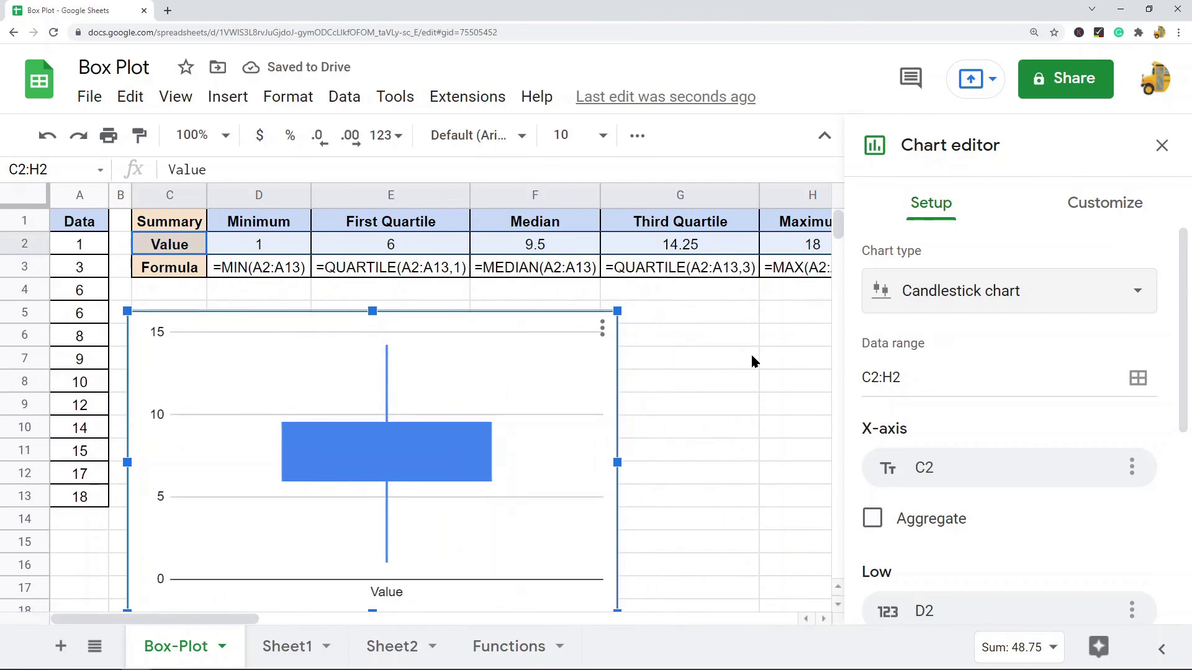
{"action": "left_click", "coordinate": [742, 379]}
Inspect the values plotted in the candlestick chart and reopen the chart for editing
{"action": "mouse_move", "coordinate": [408, 448]}
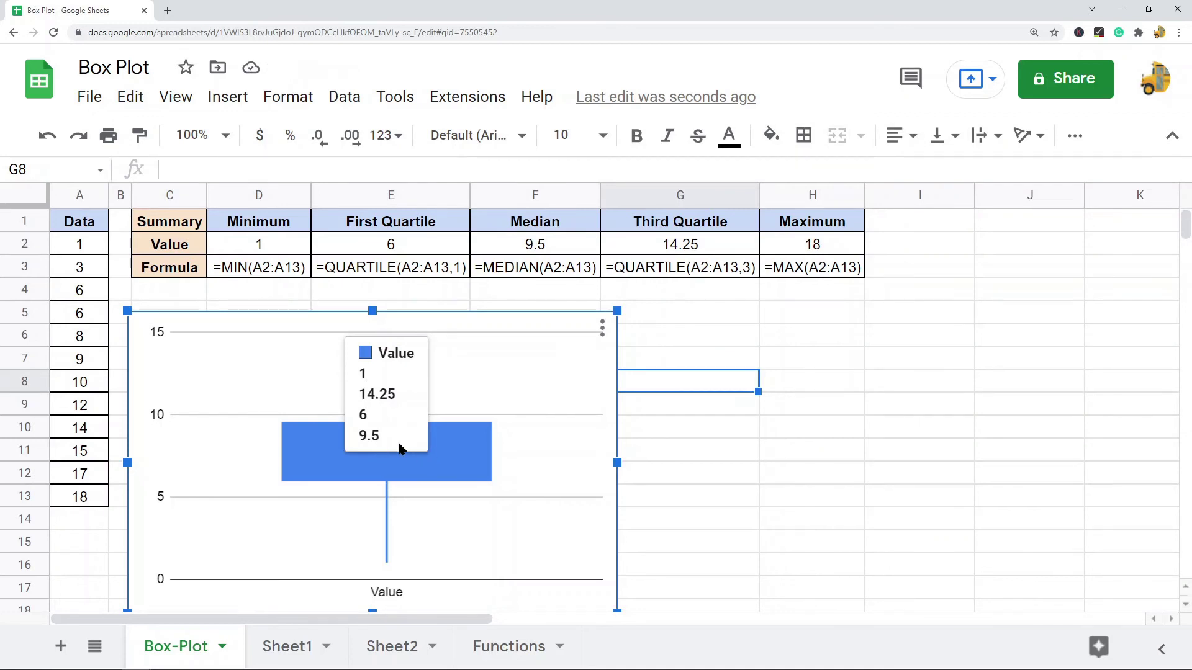
{"action": "left_click", "coordinate": [777, 462]}
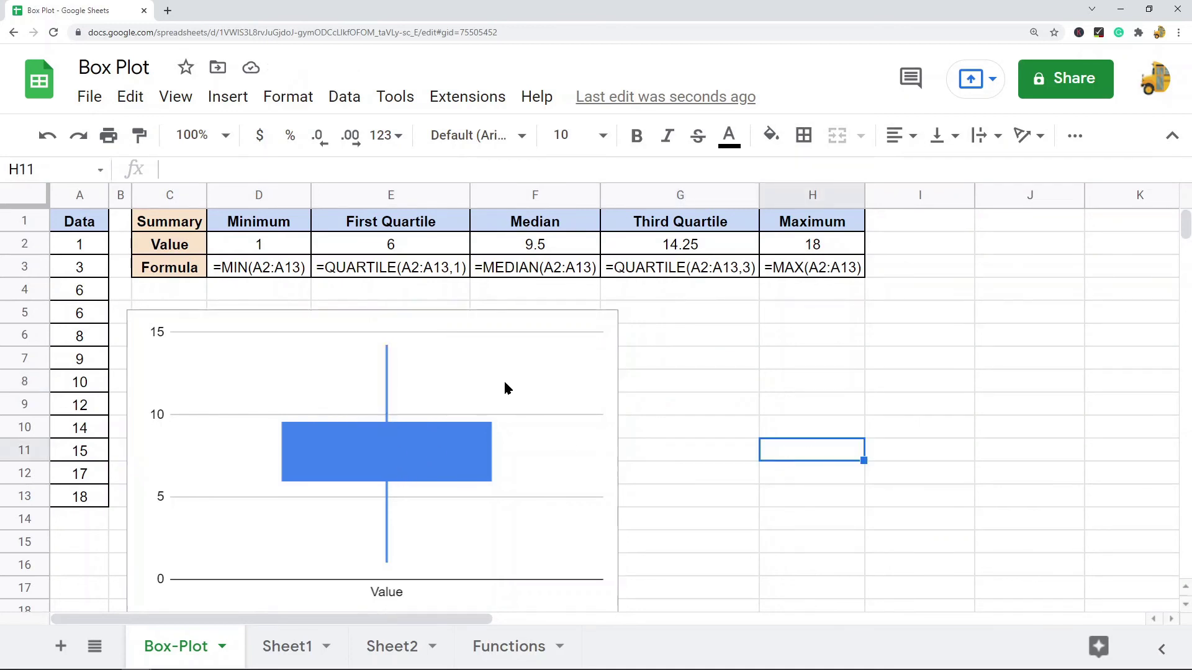
{"action": "left_click", "coordinate": [475, 379]}
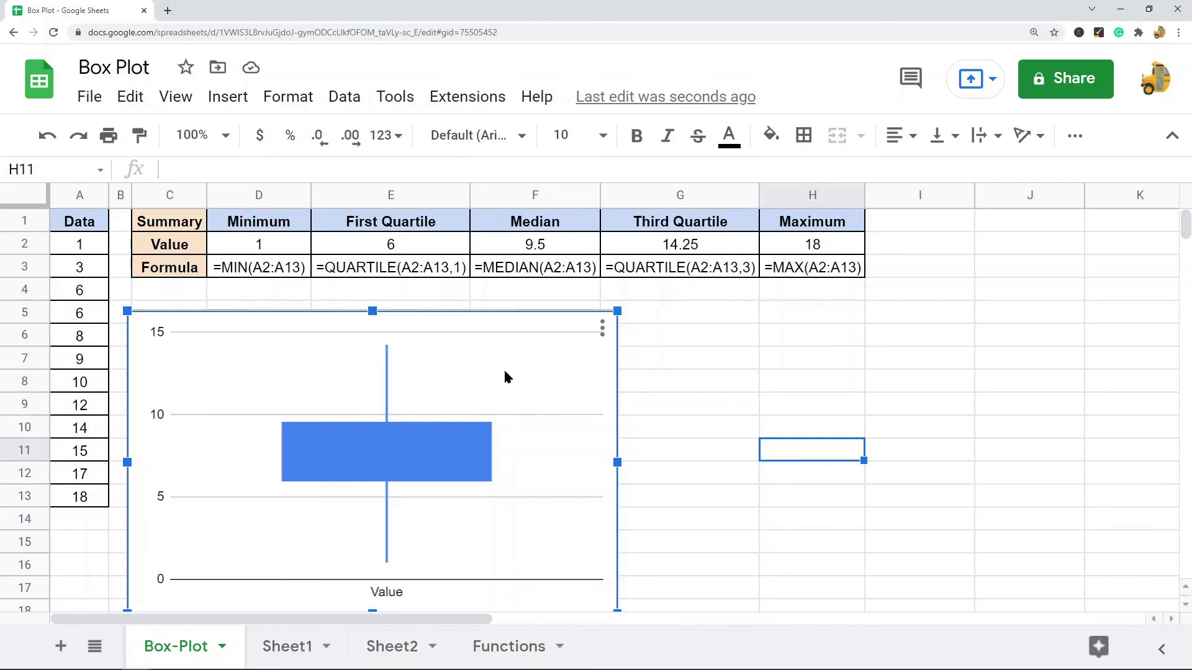
{"action": "double_click", "coordinate": [505, 372]}
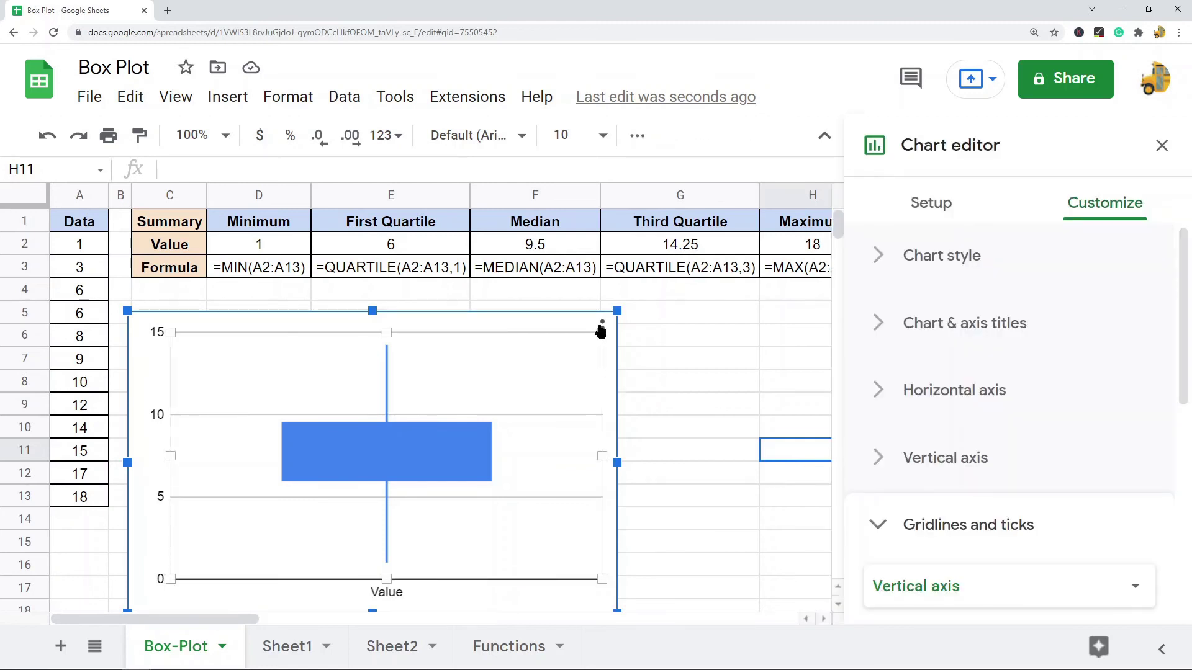
{"action": "left_click", "coordinate": [603, 329]}
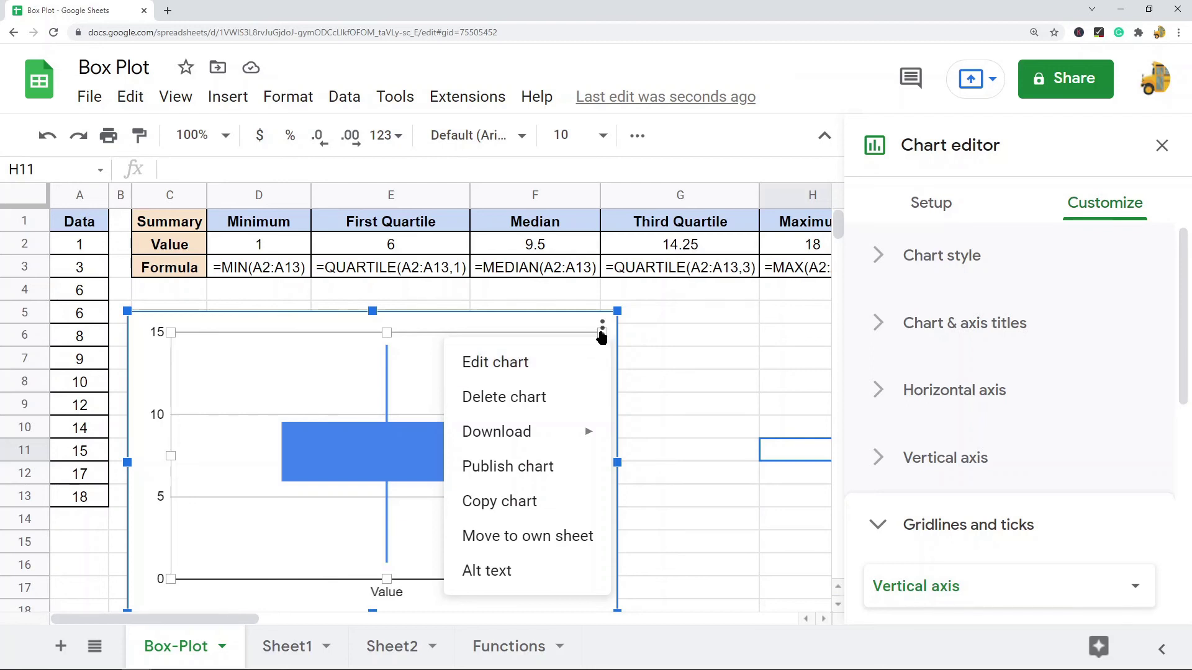
{"action": "left_click", "coordinate": [545, 366]}
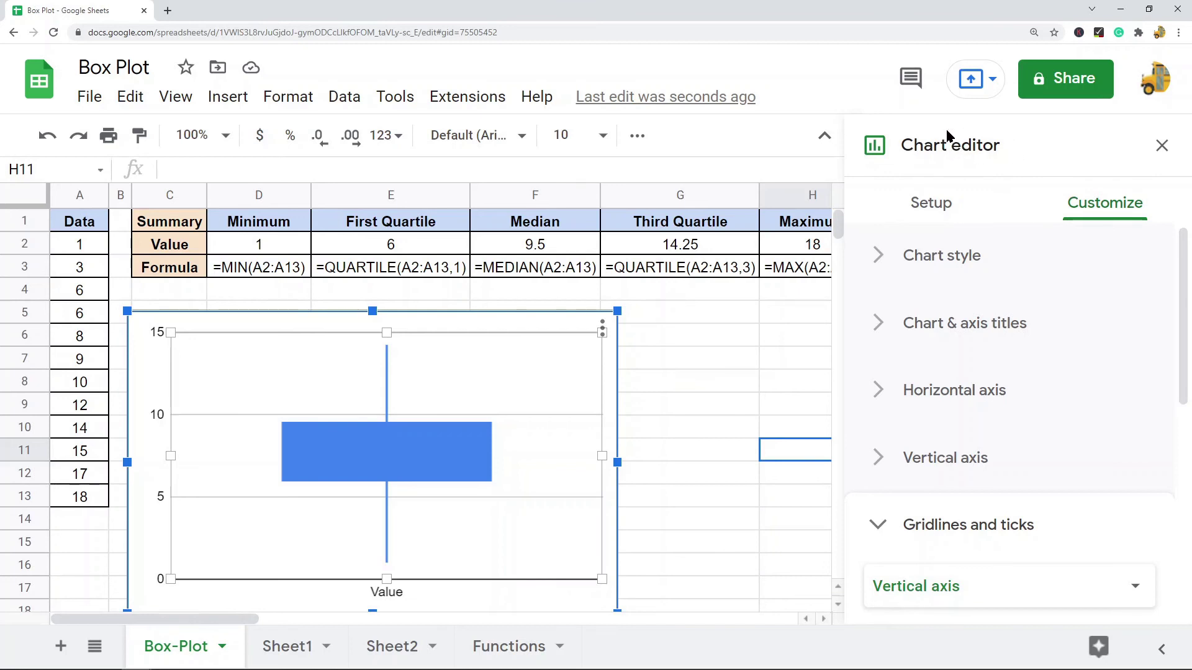
Review the chart's setup series (Low, Open, Close, High) and its customization sections, and close the chart editor
{"action": "left_click", "coordinate": [943, 205]}
{"action": "scroll", "coordinate": [1000, 350], "scroll_direction": "down", "scroll_amount": 5}
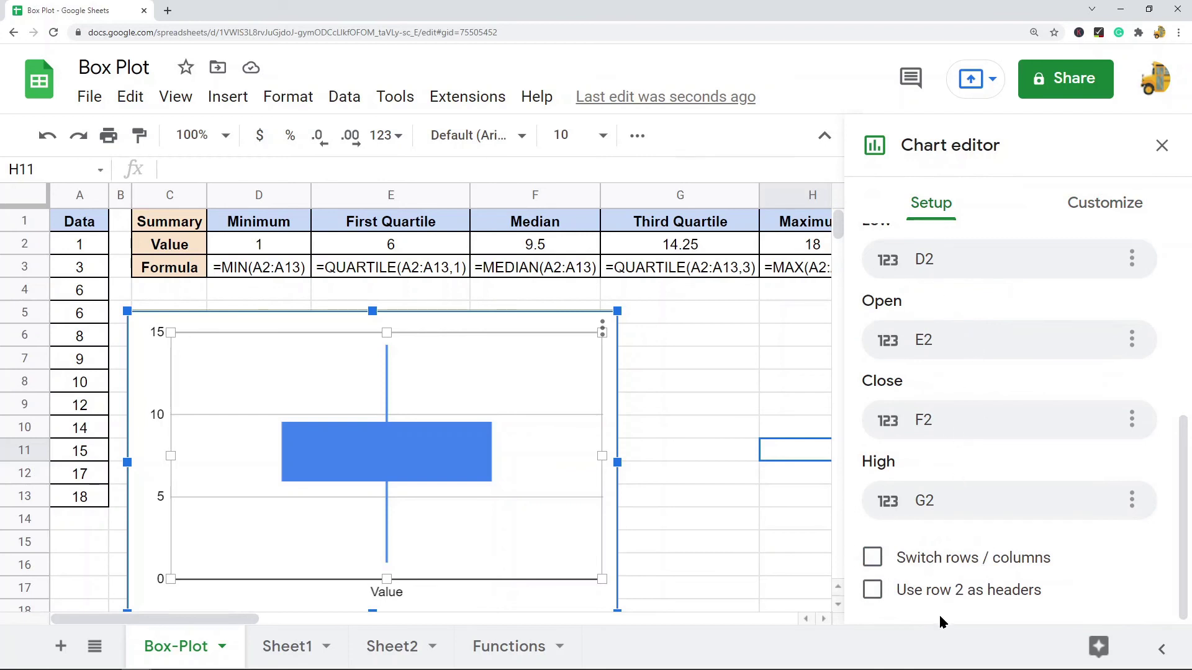
{"action": "scroll", "coordinate": [959, 580], "scroll_direction": "up", "scroll_amount": 3}
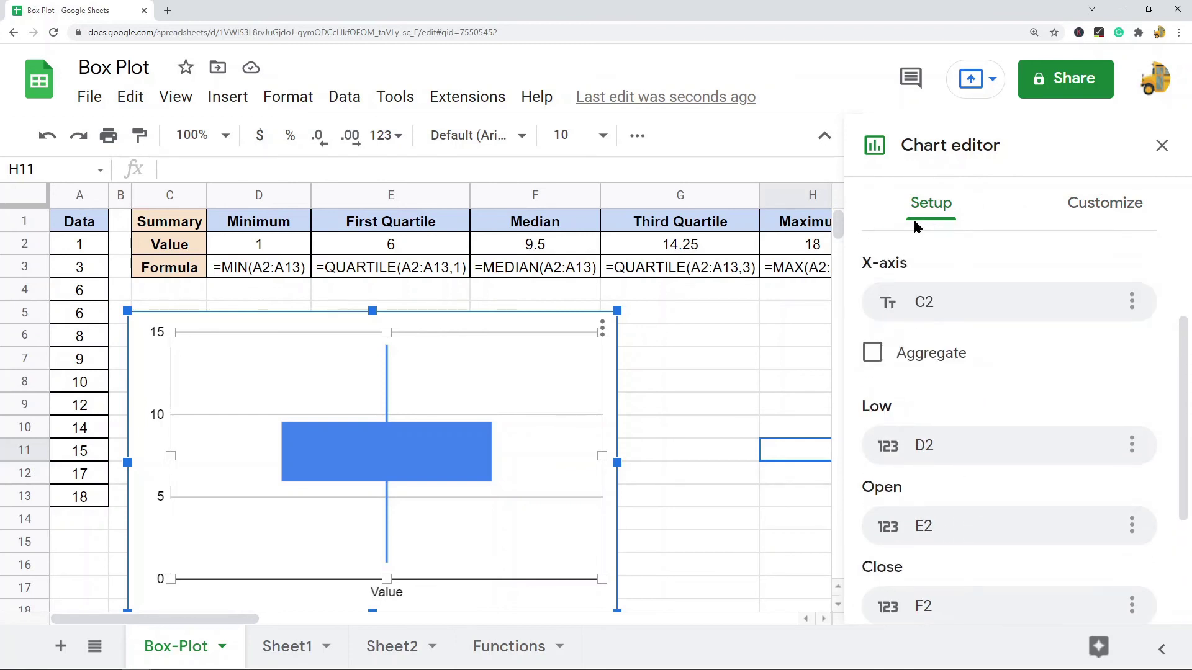
{"action": "left_click", "coordinate": [1125, 206]}
{"action": "scroll", "coordinate": [1022, 345], "scroll_direction": "up", "scroll_amount": 3}
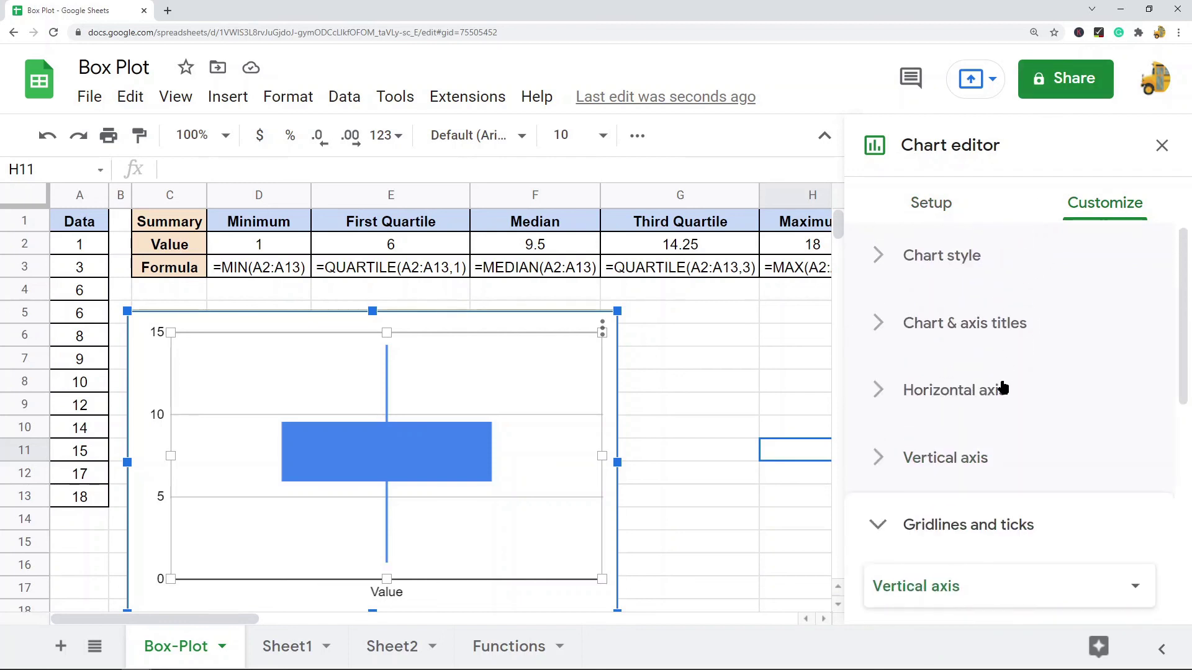
{"action": "left_click", "coordinate": [1161, 146]}
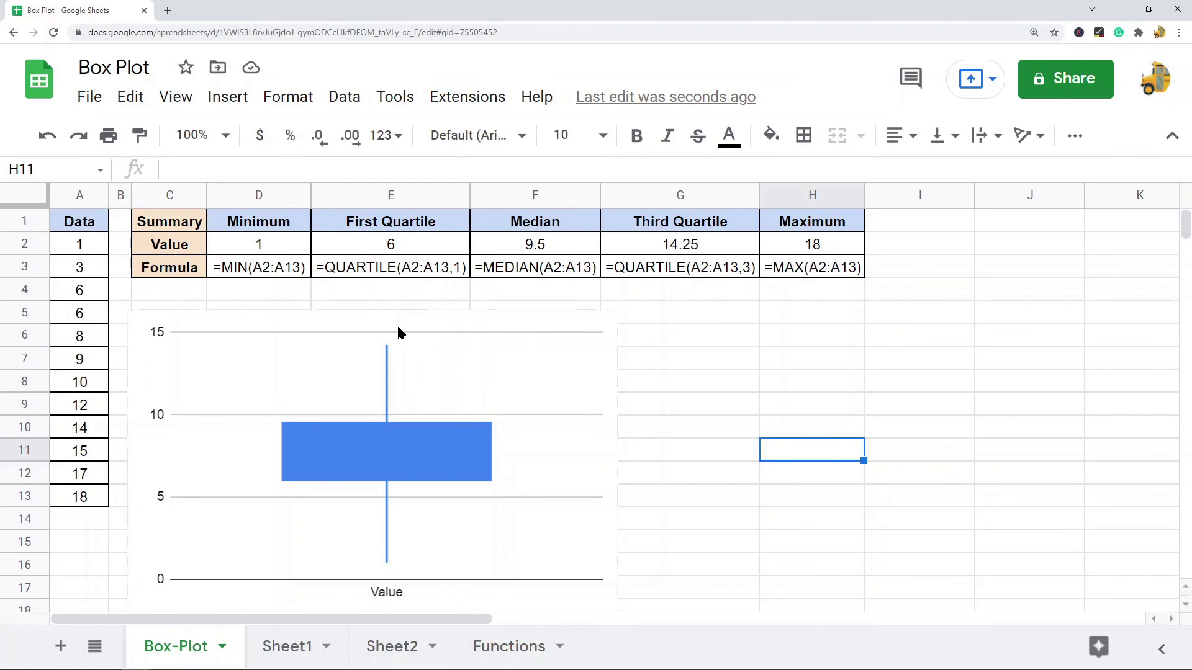
Select the summary values in D2:H2 and reposition the candlestick chart so it spans about rows 2 to 15 across columns C to G
{"action": "left_click", "coordinate": [568, 351]}
{"action": "left_click_drag", "start_coordinate": [252, 340], "coordinate": [414, 374]}
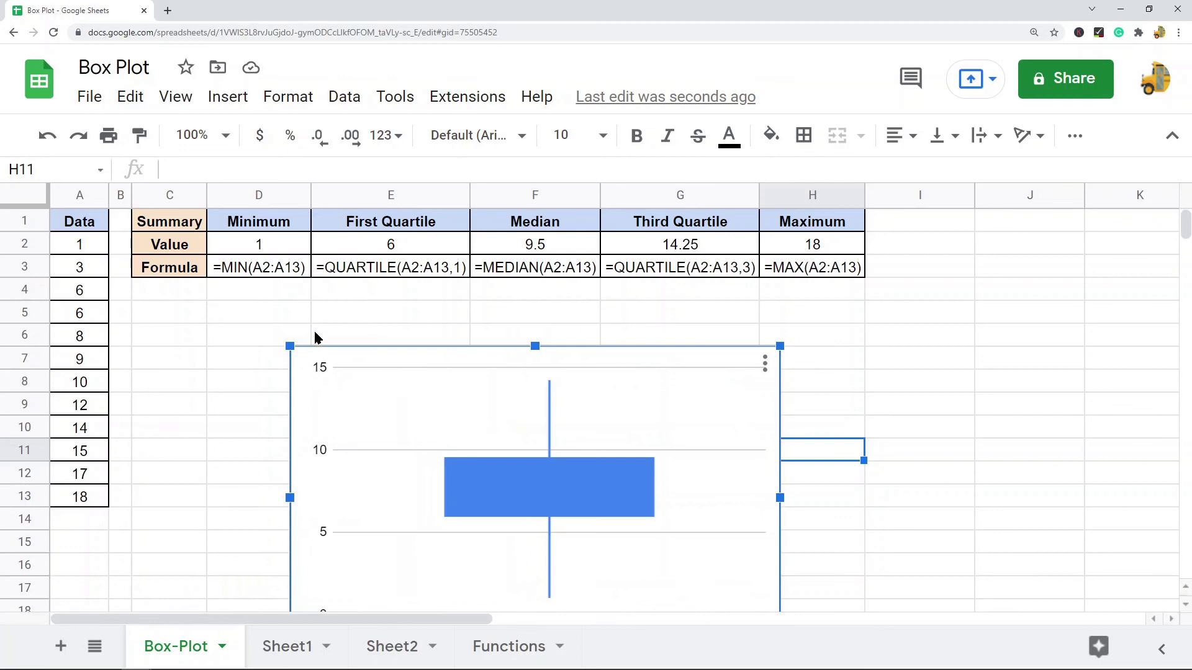
{"action": "left_click_drag", "start_coordinate": [252, 246], "coordinate": [838, 258]}
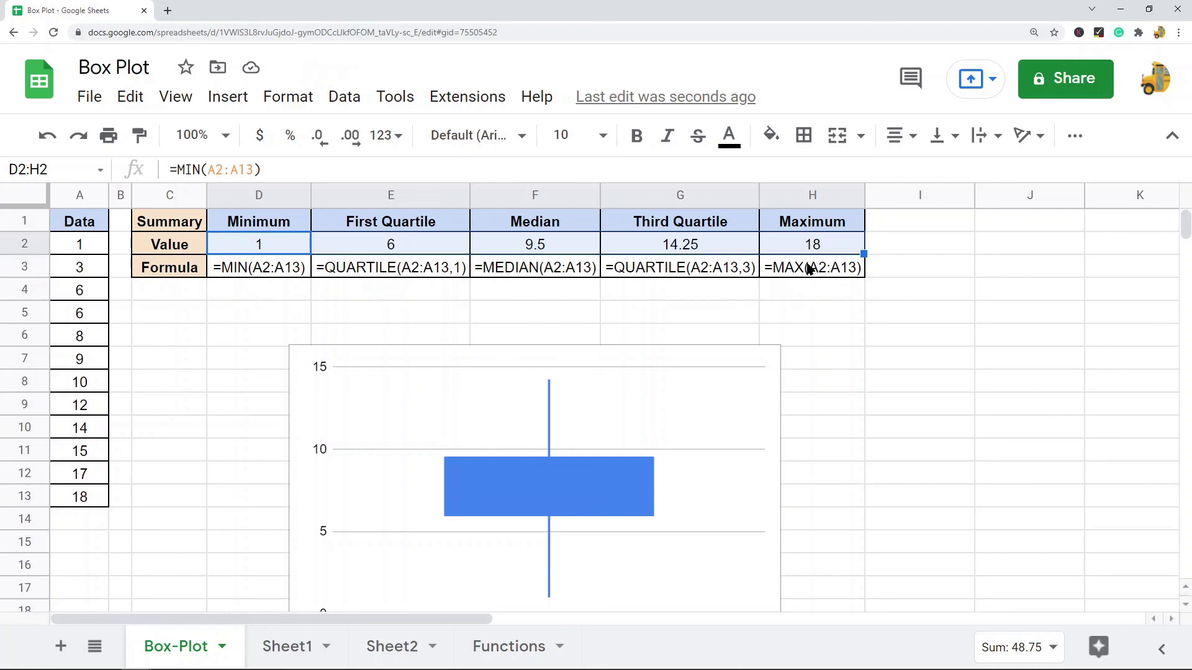
{"action": "scroll", "coordinate": [401, 366], "scroll_direction": "down", "scroll_amount": 1}
{"action": "left_click", "coordinate": [423, 388]}
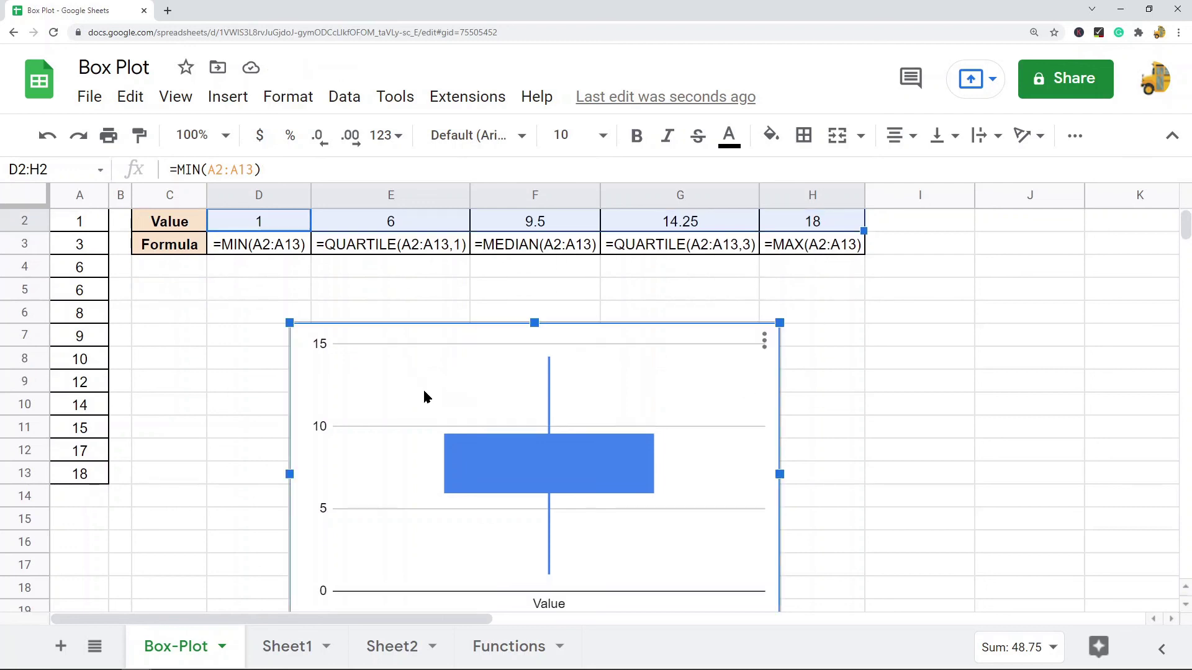
{"action": "left_click_drag", "start_coordinate": [429, 373], "coordinate": [354, 347]}
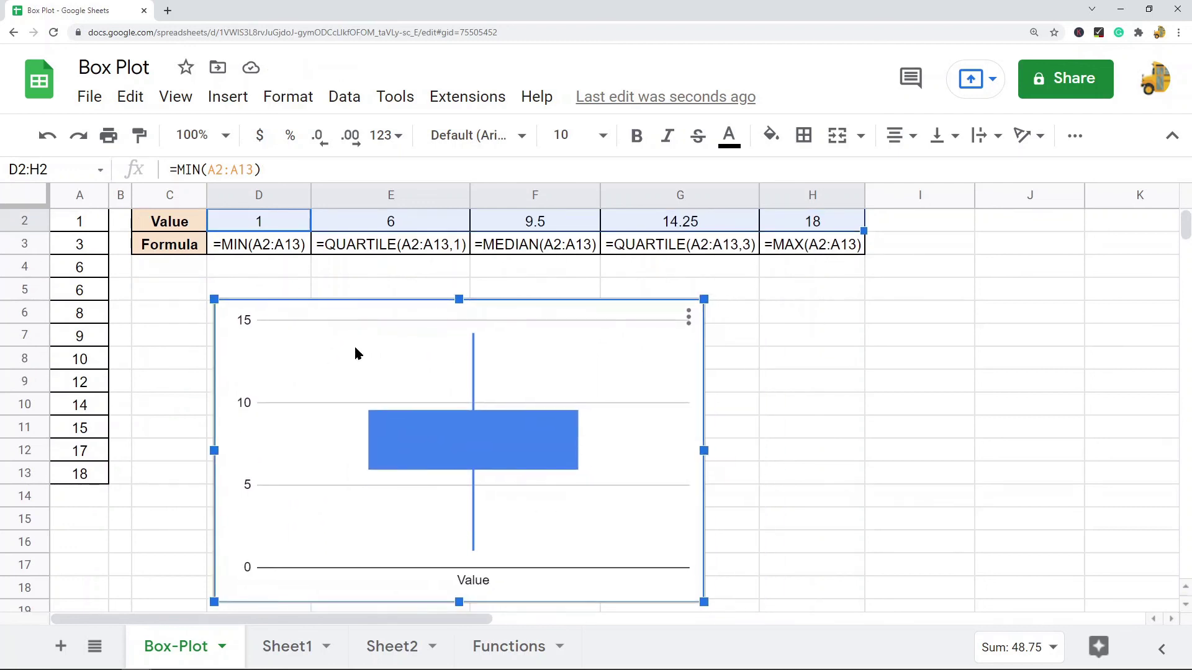
{"action": "scroll", "coordinate": [333, 350], "scroll_direction": "up", "scroll_amount": 1}
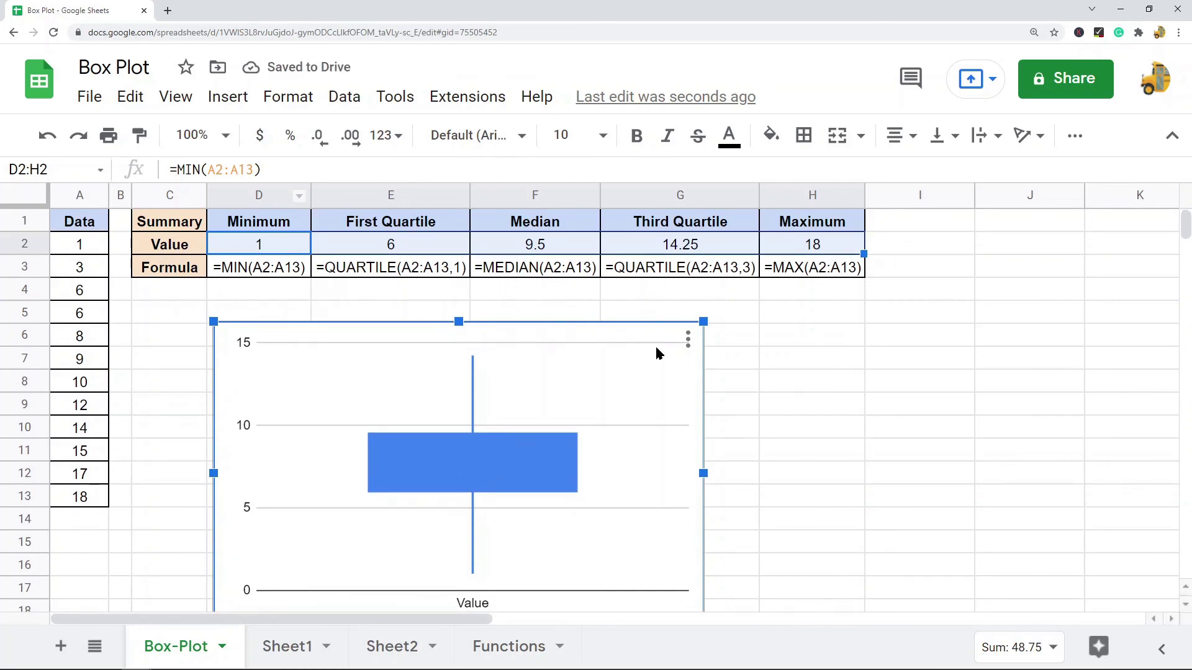
{"action": "left_click_drag", "start_coordinate": [542, 391], "coordinate": [522, 317]}
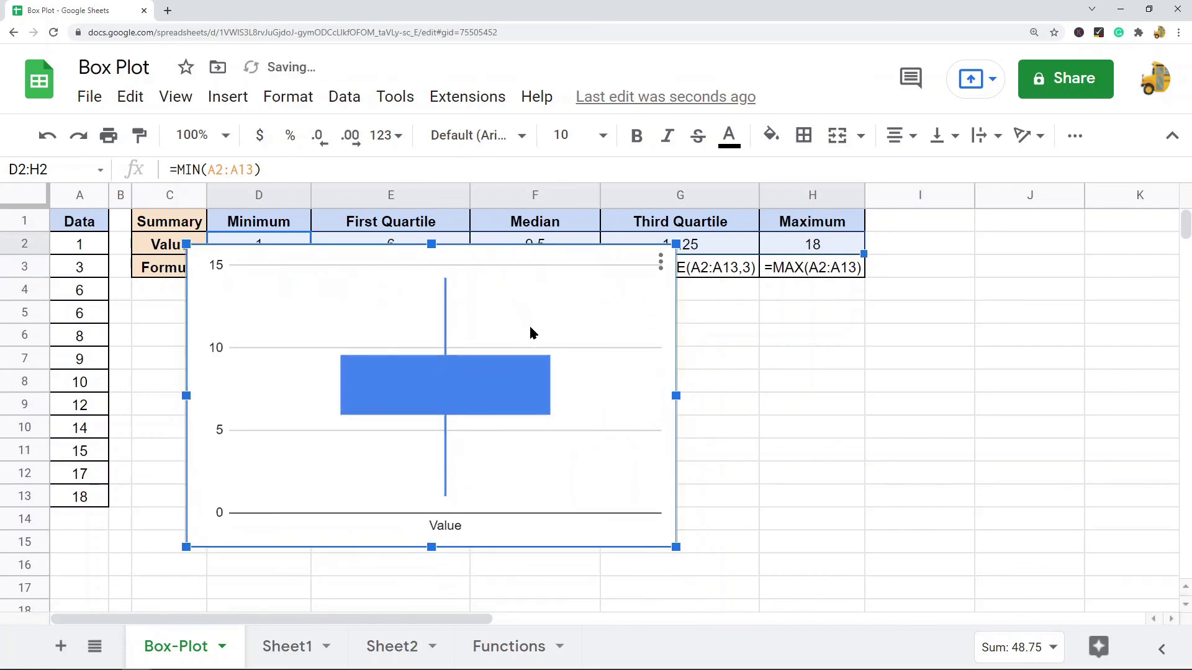